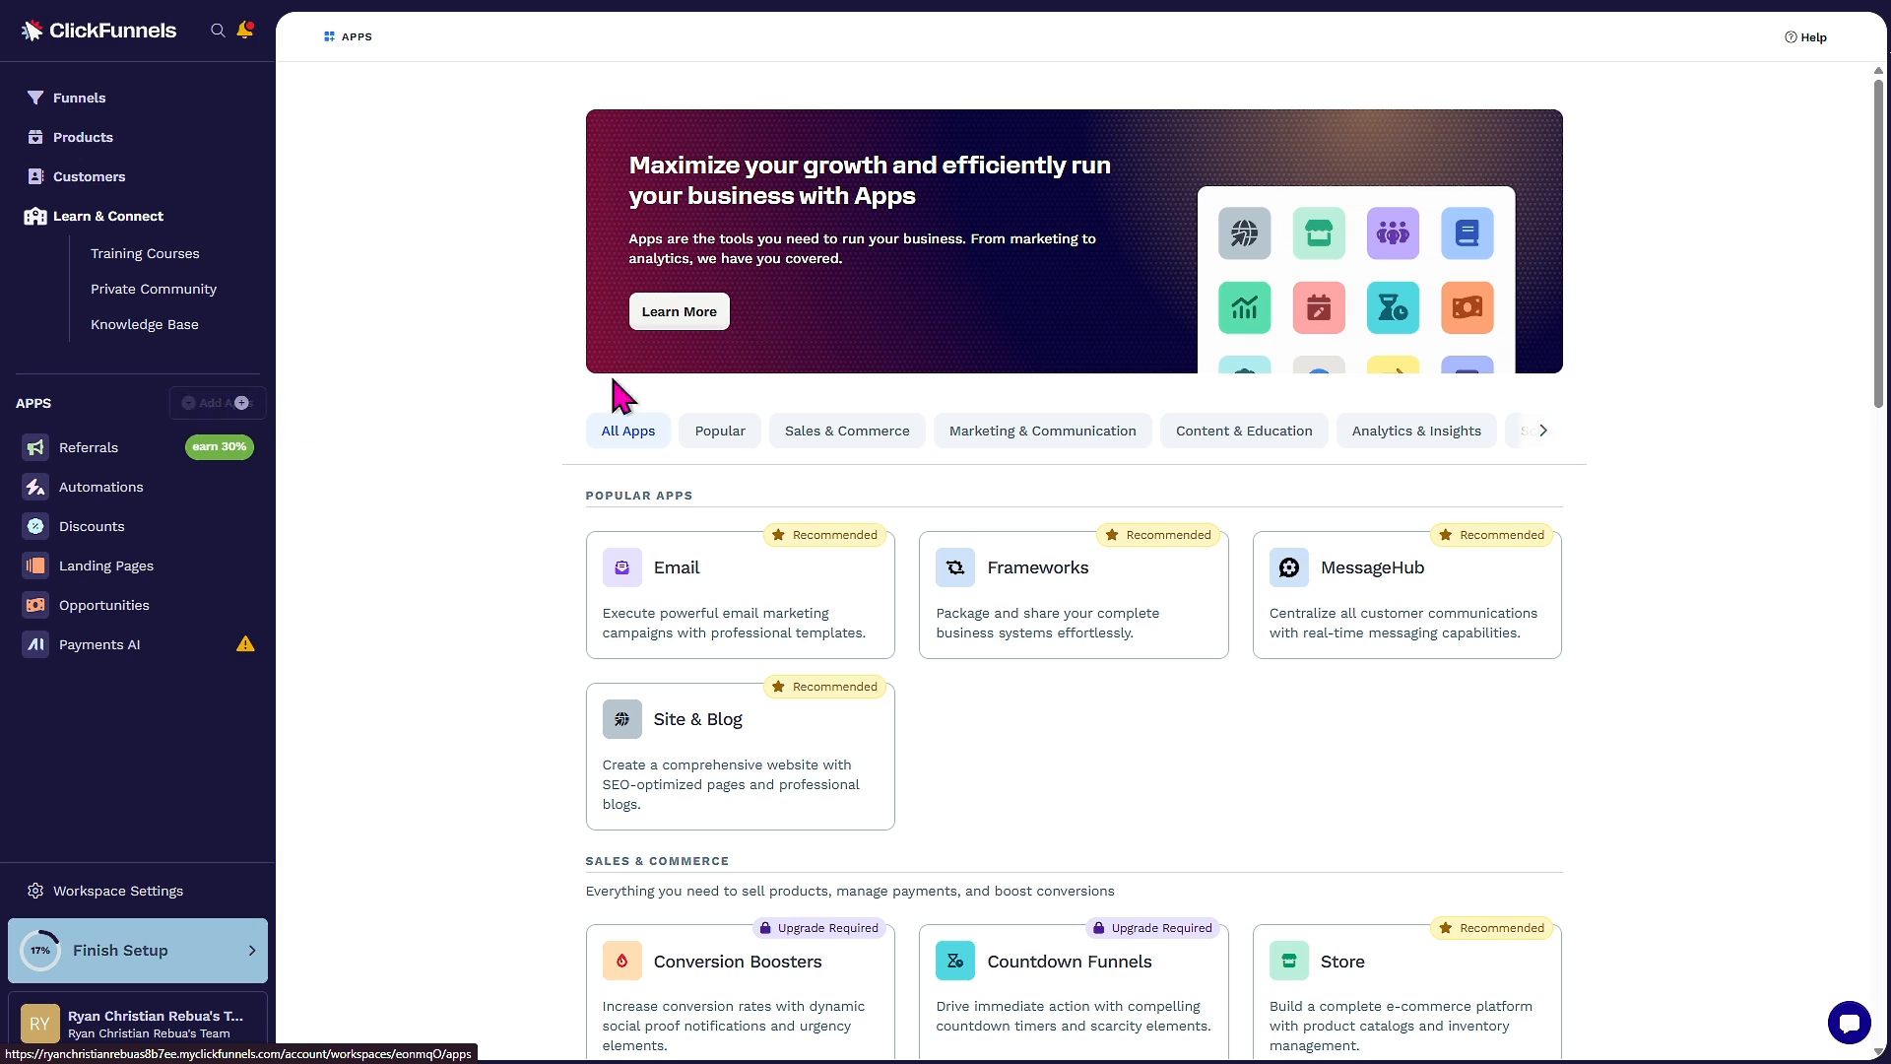
# Open the MessageHub app from the Sales & Commerce section of the ClickFunnels Apps list
pyautogui.click(850, 431)
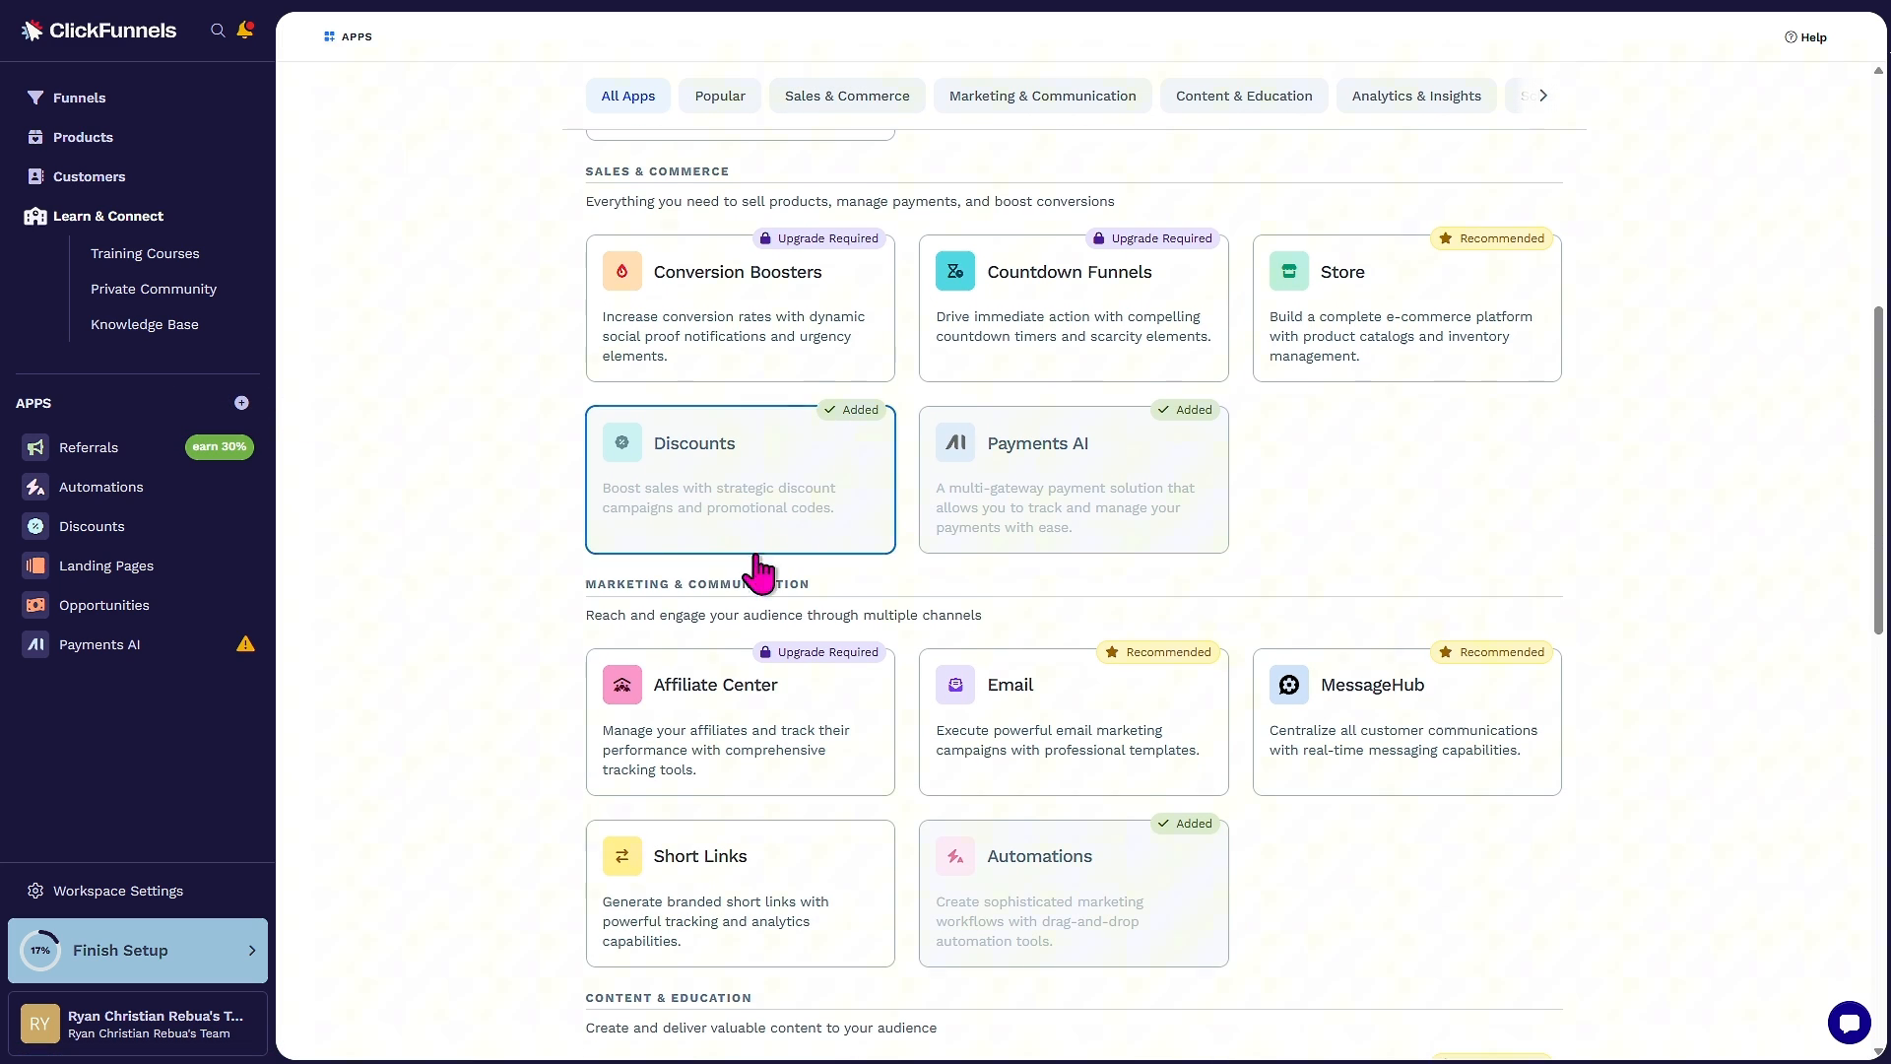
pyautogui.moveTo(587, 585); pyautogui.dragTo(844, 591)
pyautogui.click(471, 670)
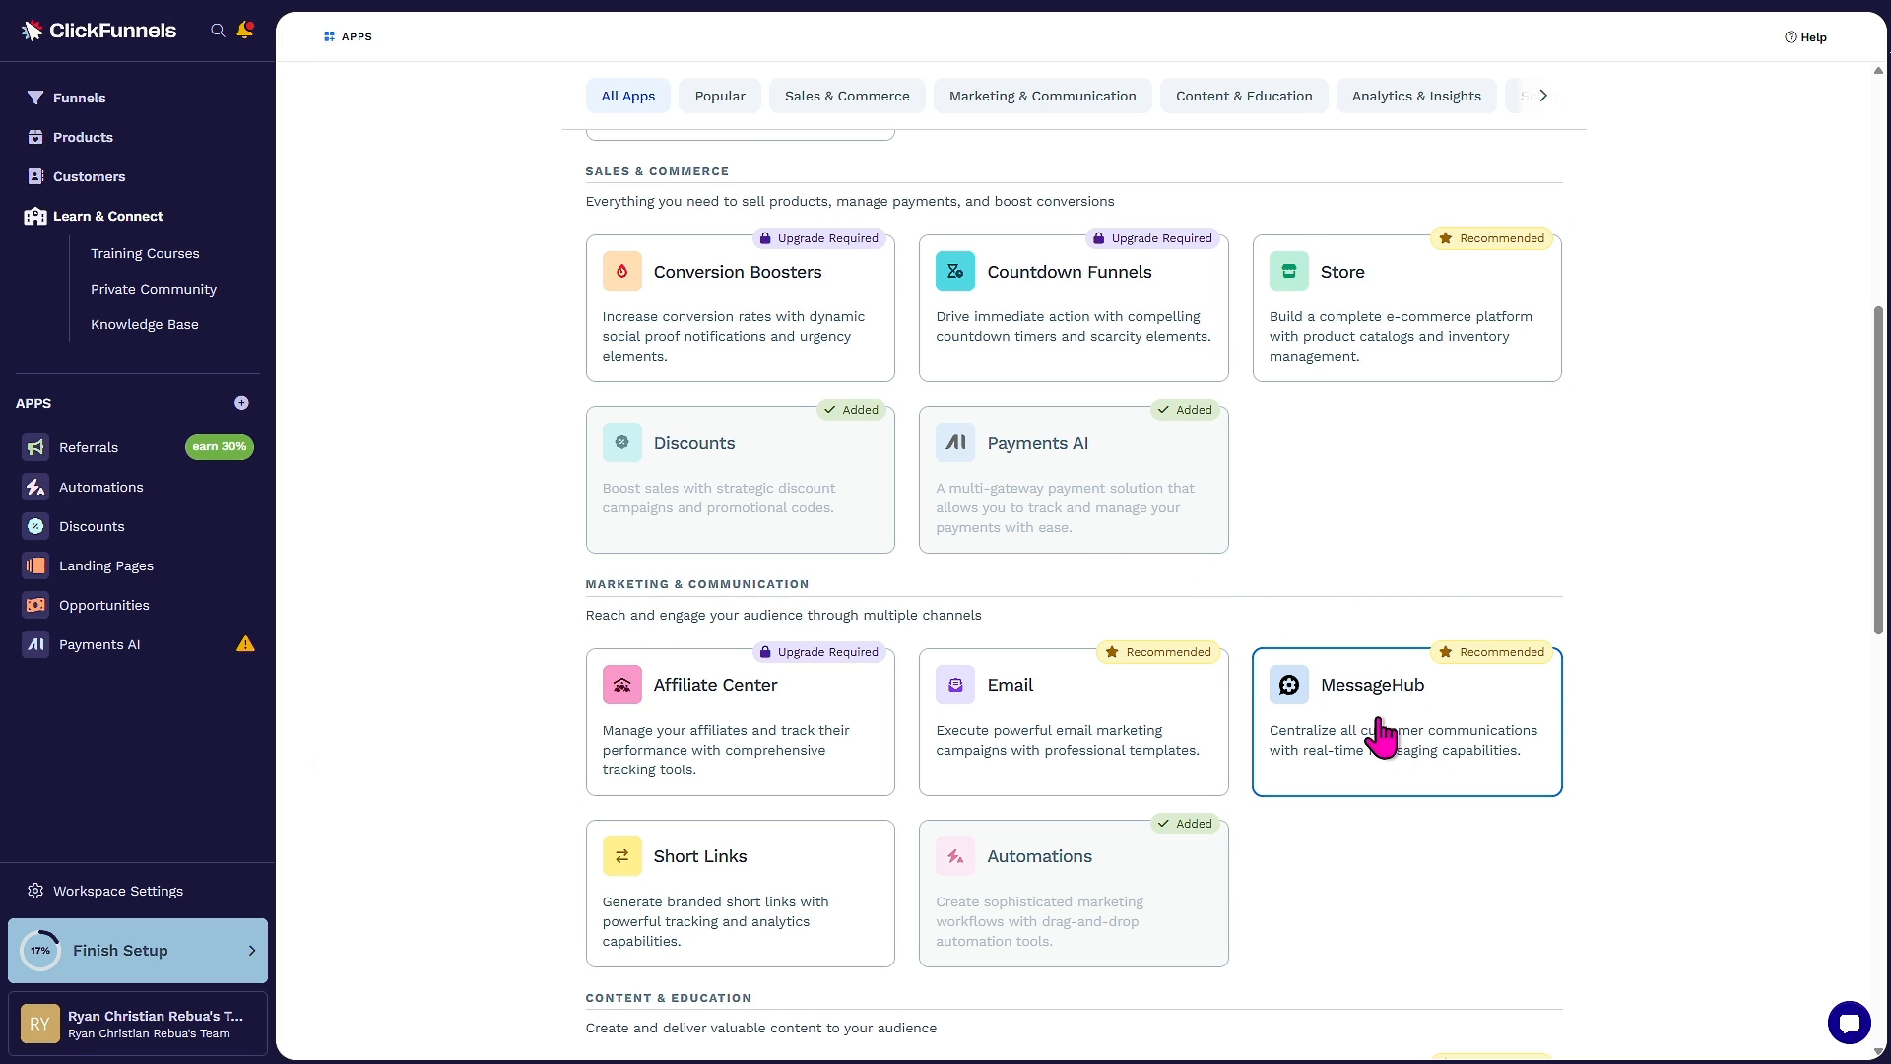
pyautogui.click(1403, 747)
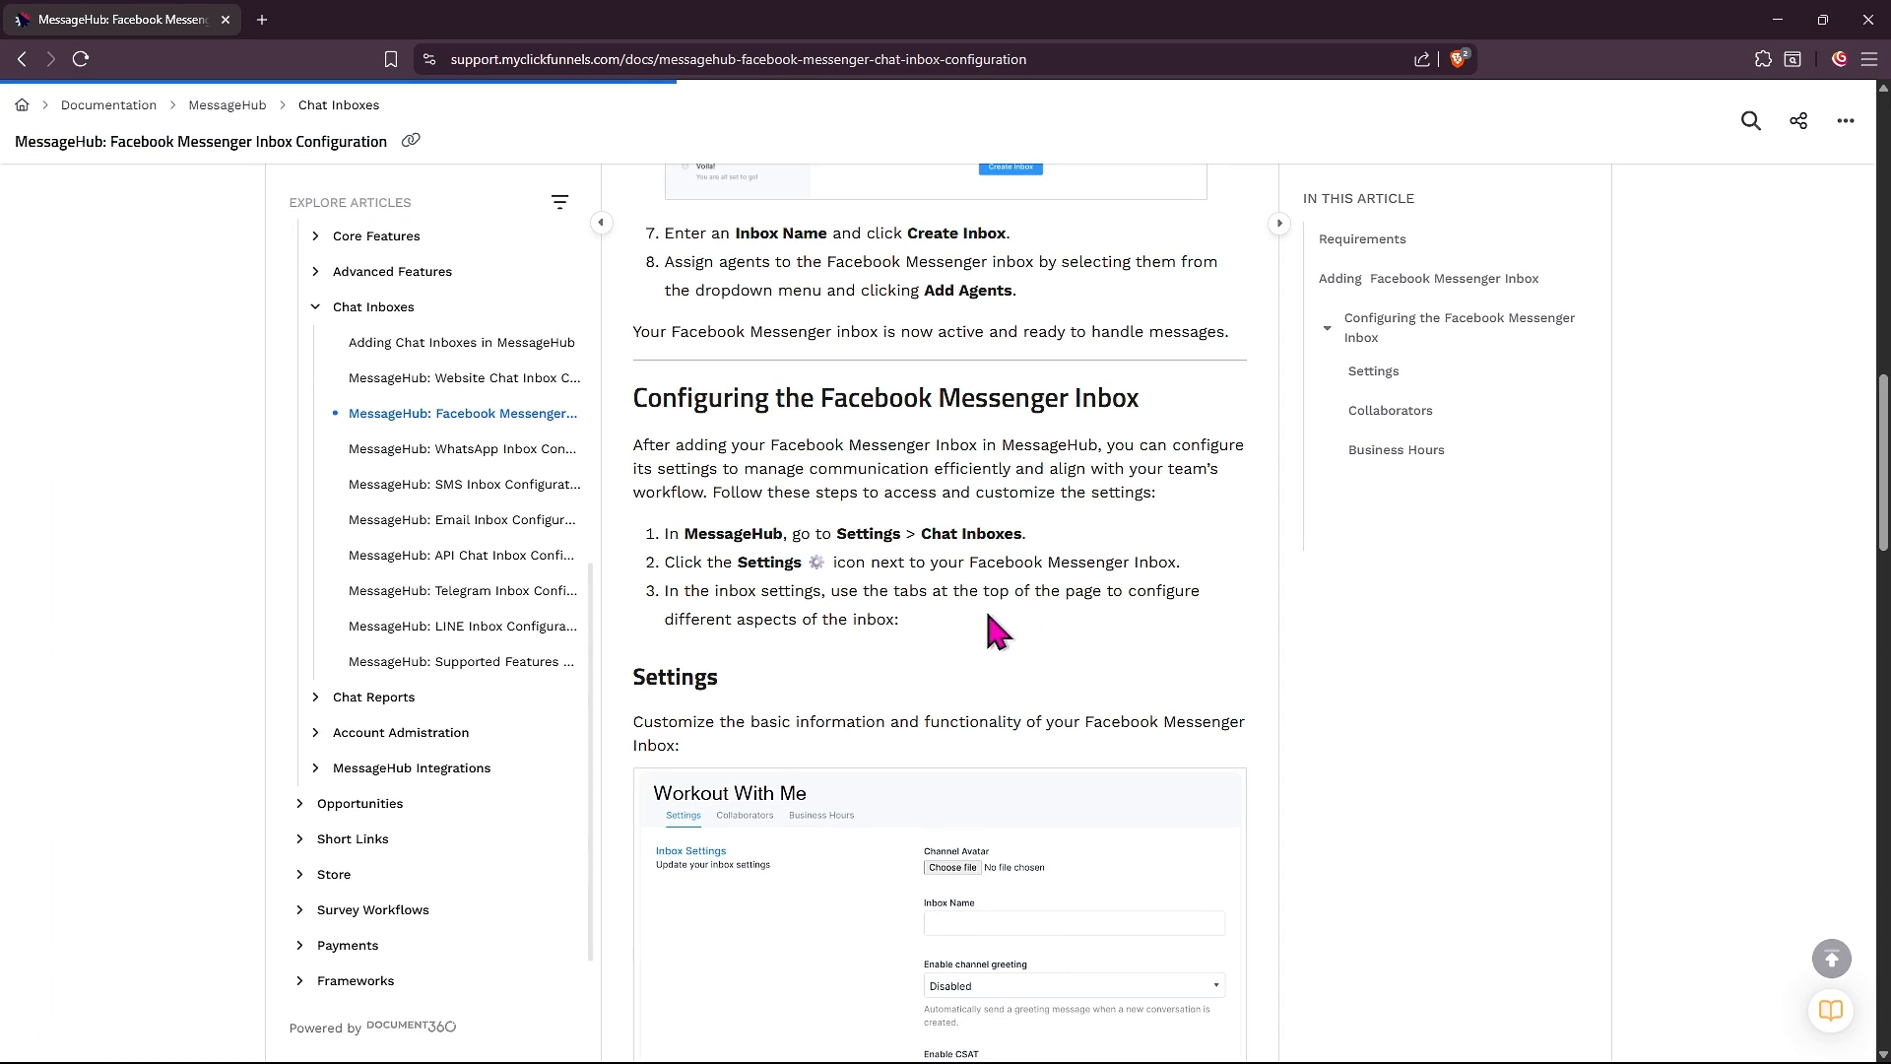
# Scroll through the Facebook Messenger Inbox Configuration help article and select its web address
pyautogui.scroll(10, 985, 607)
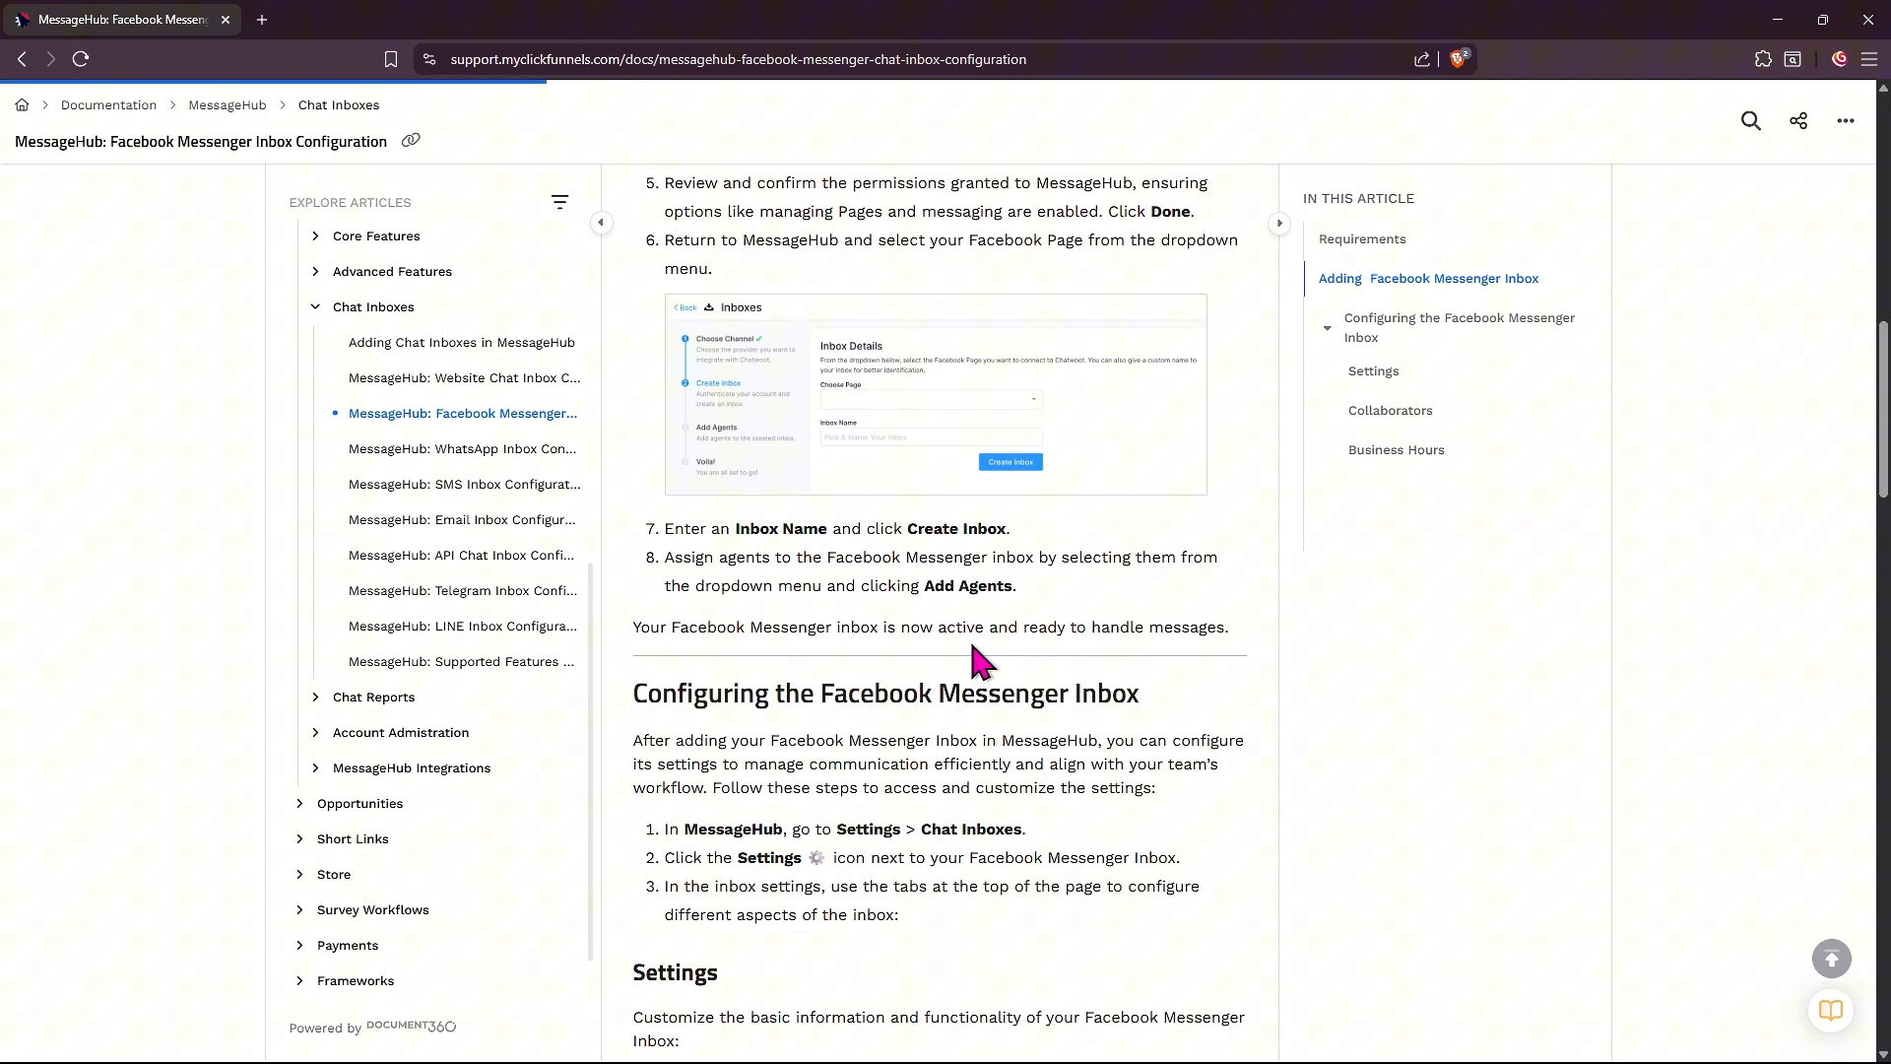
pyautogui.scroll(-10, 985, 678)
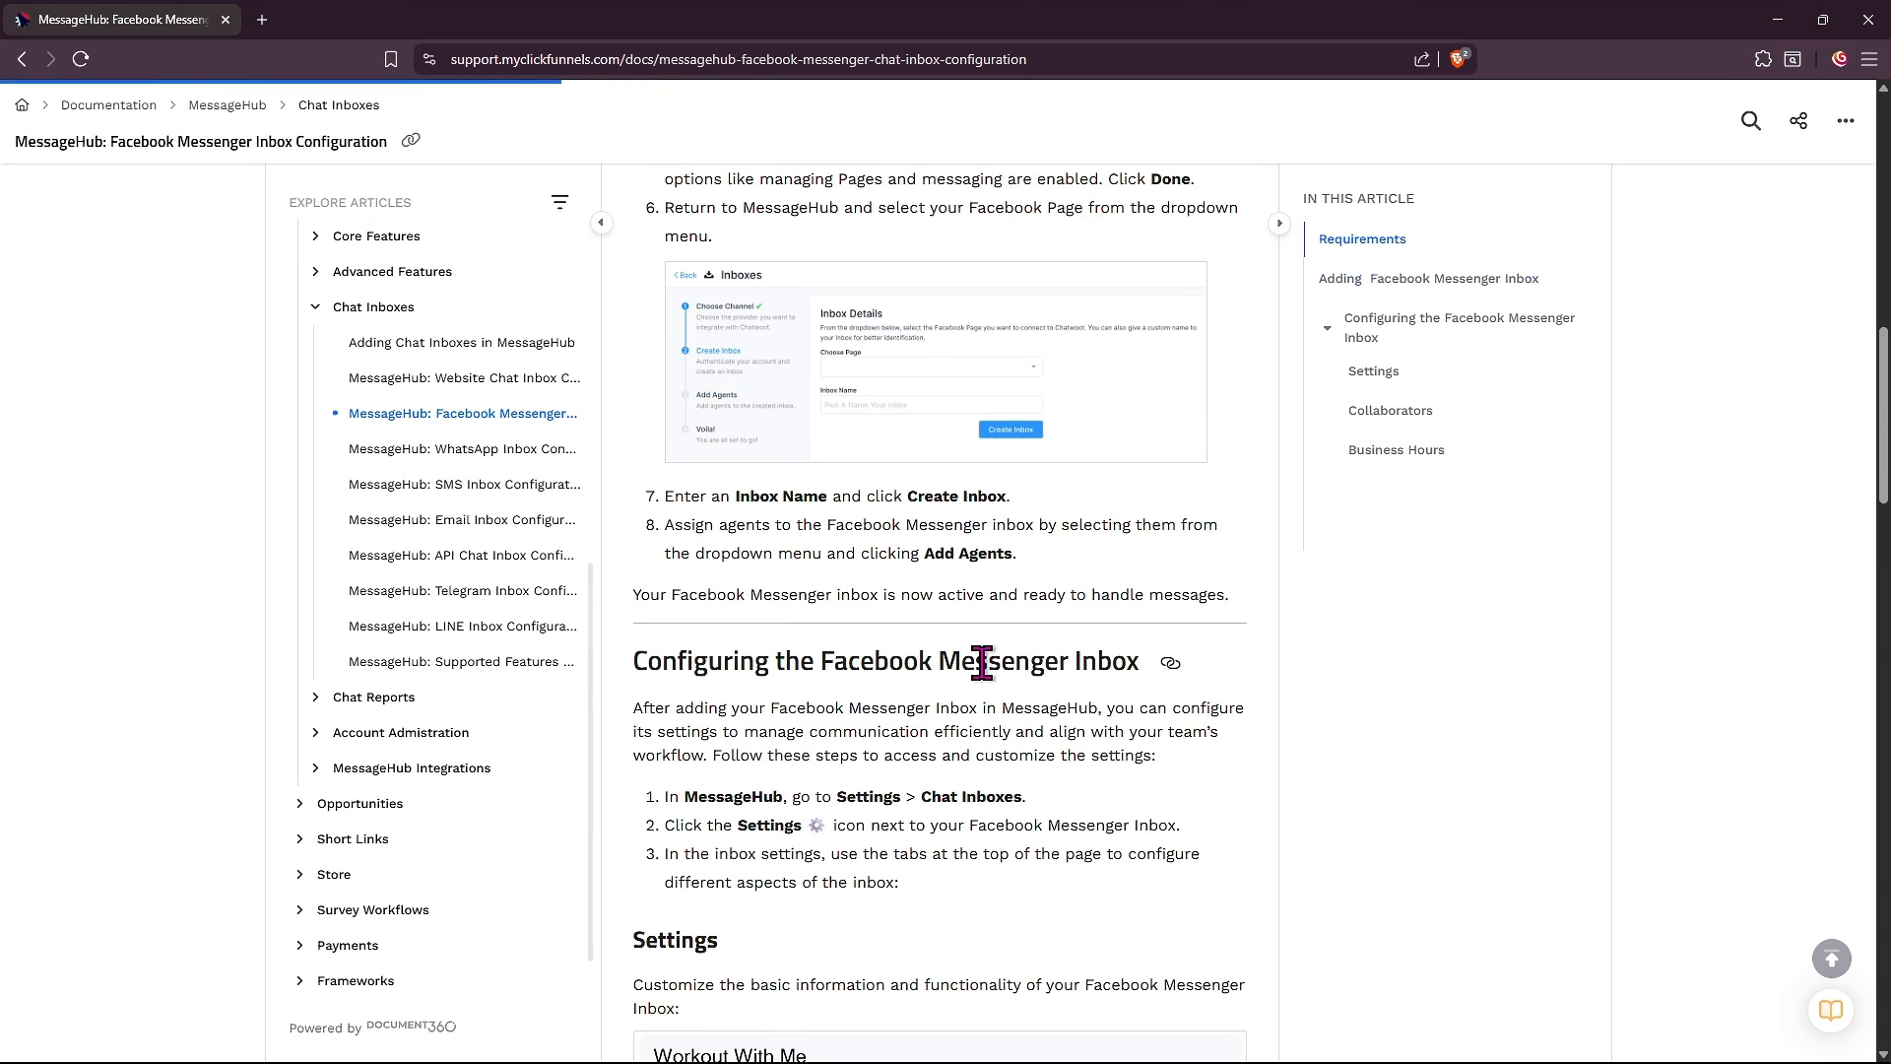
pyautogui.click(548, 59)
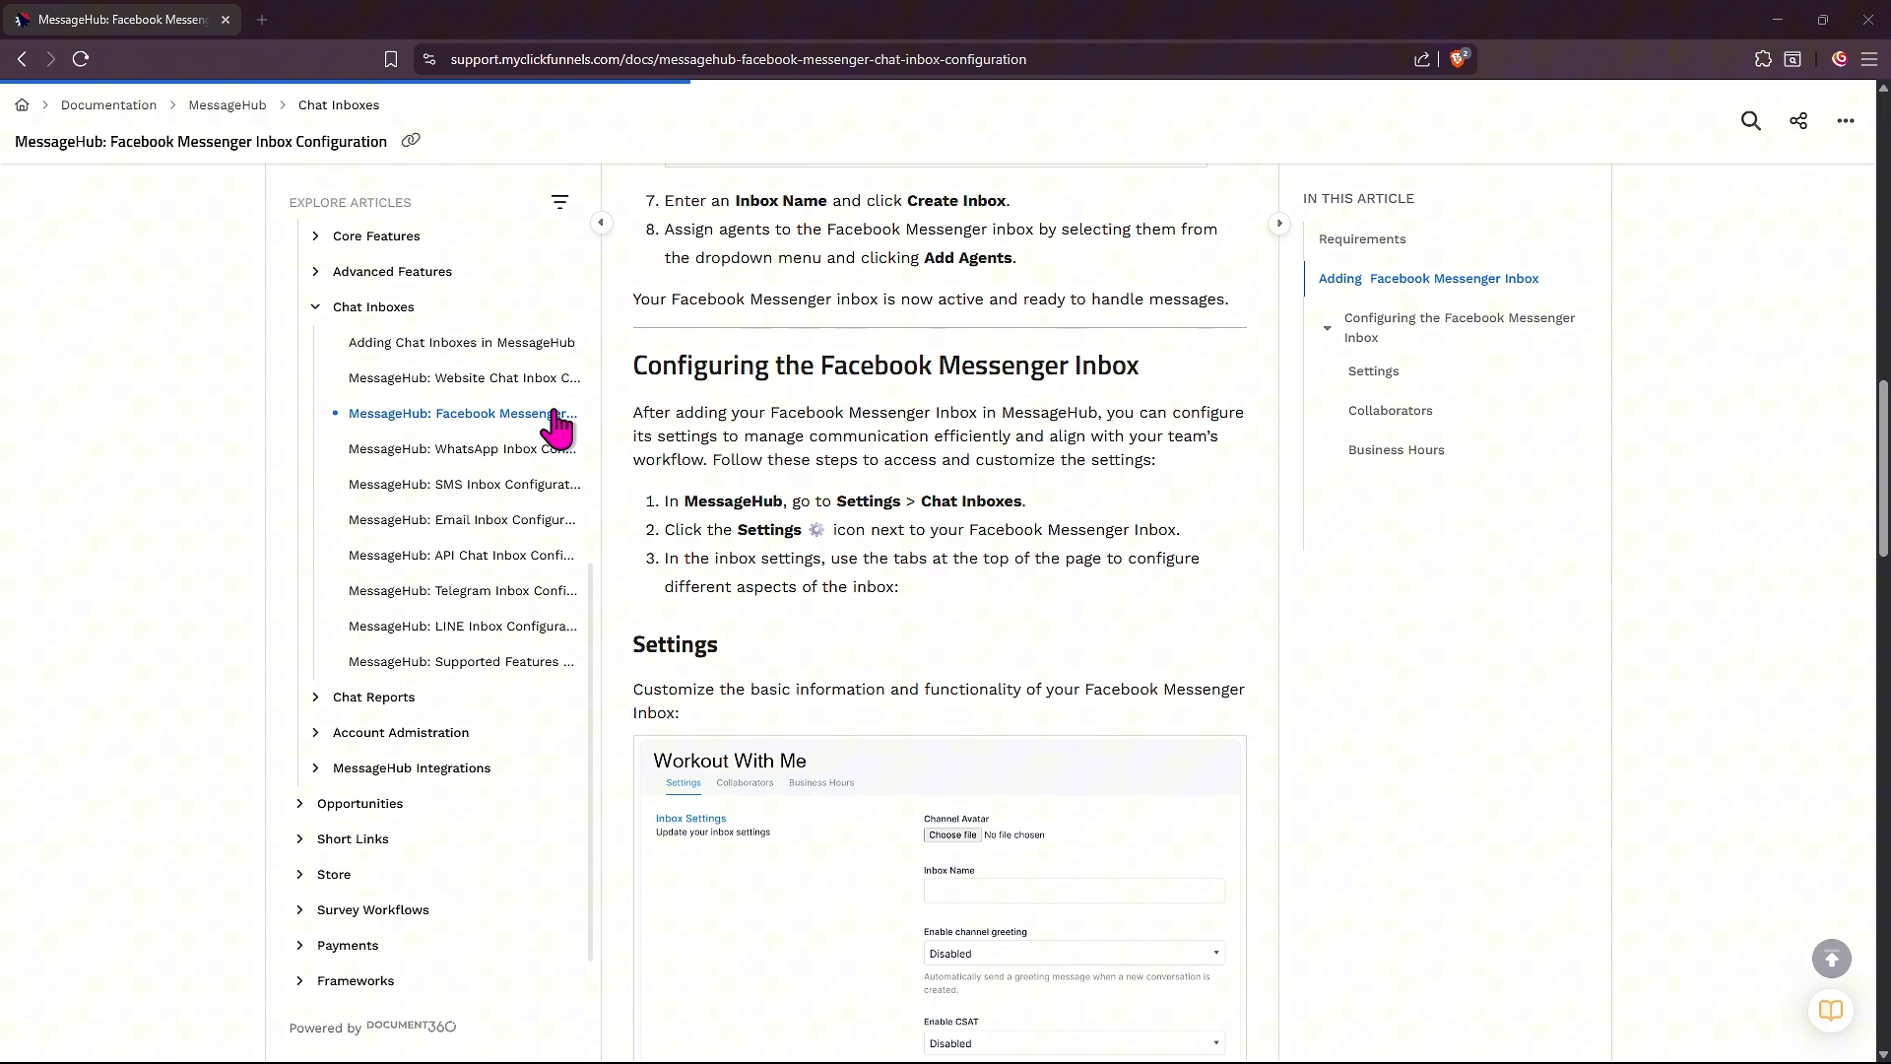
pyautogui.scroll(-1, 719, 541)
pyautogui.scroll(-5, 726, 554)
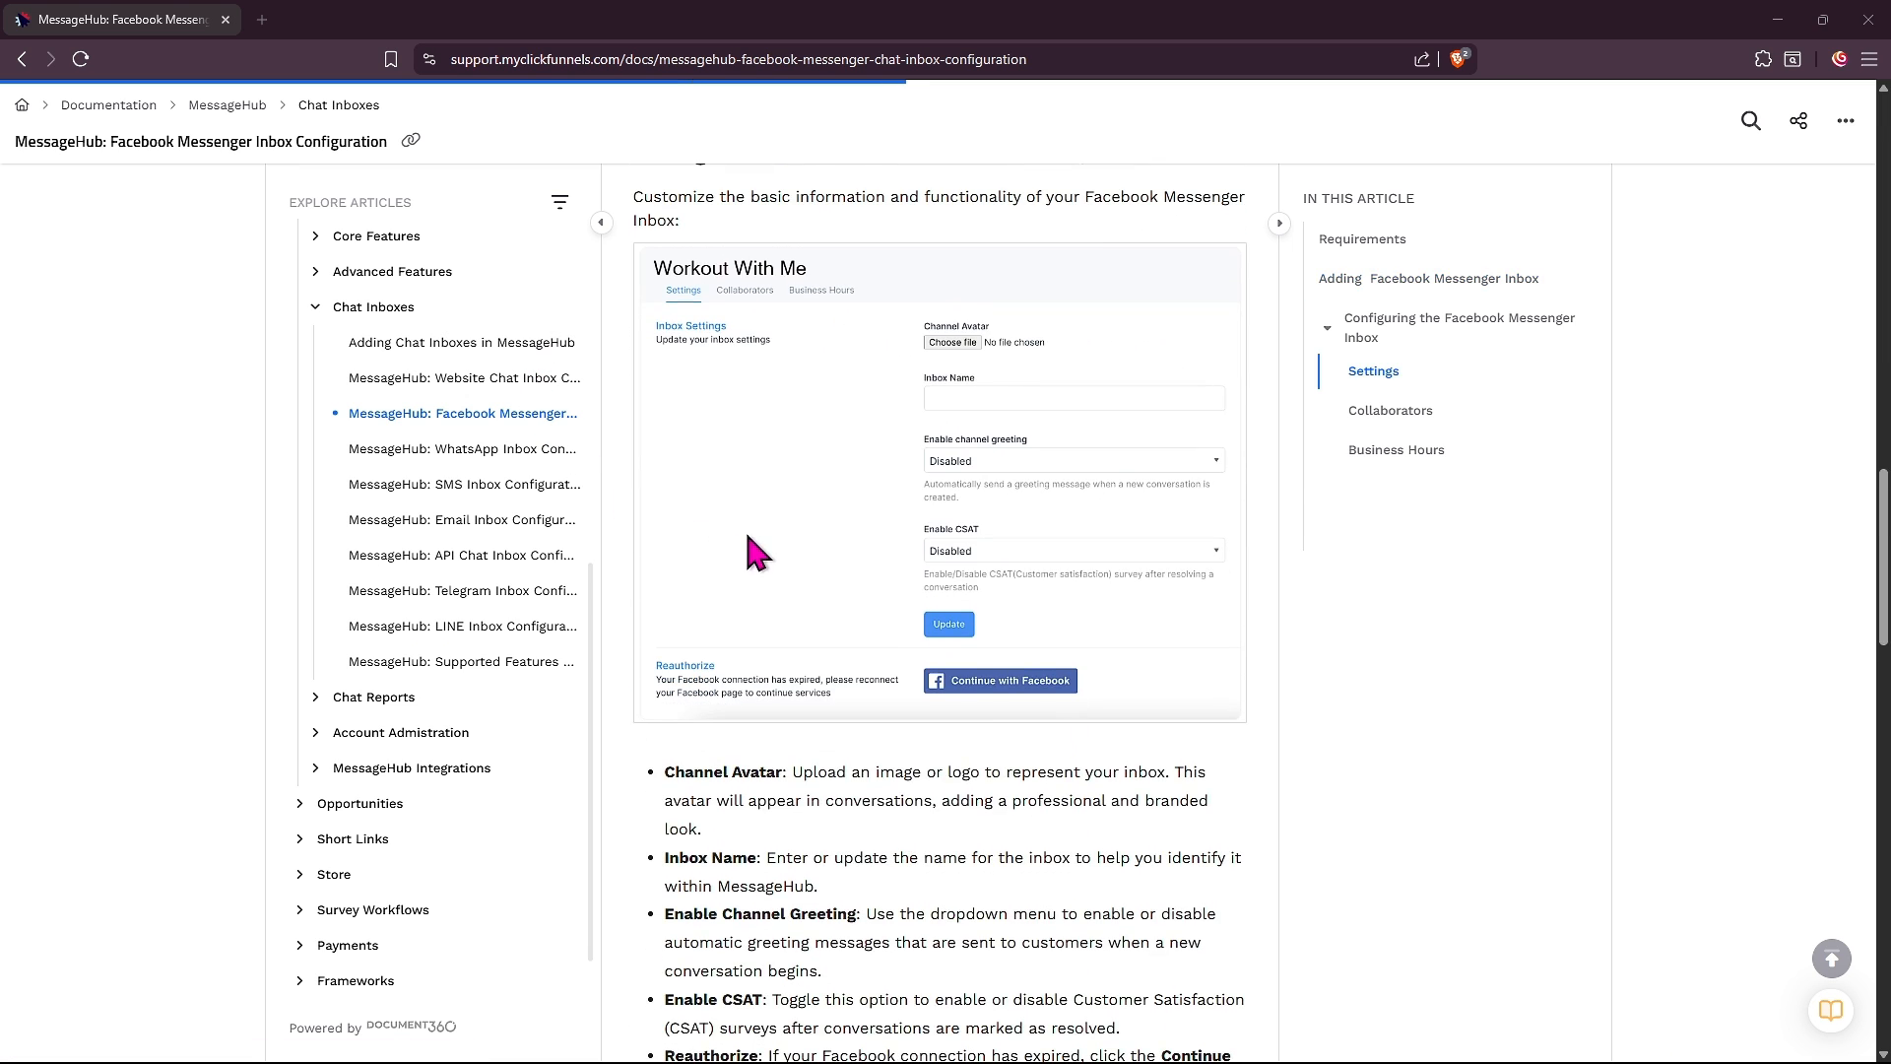
pyautogui.click(1327, 57)
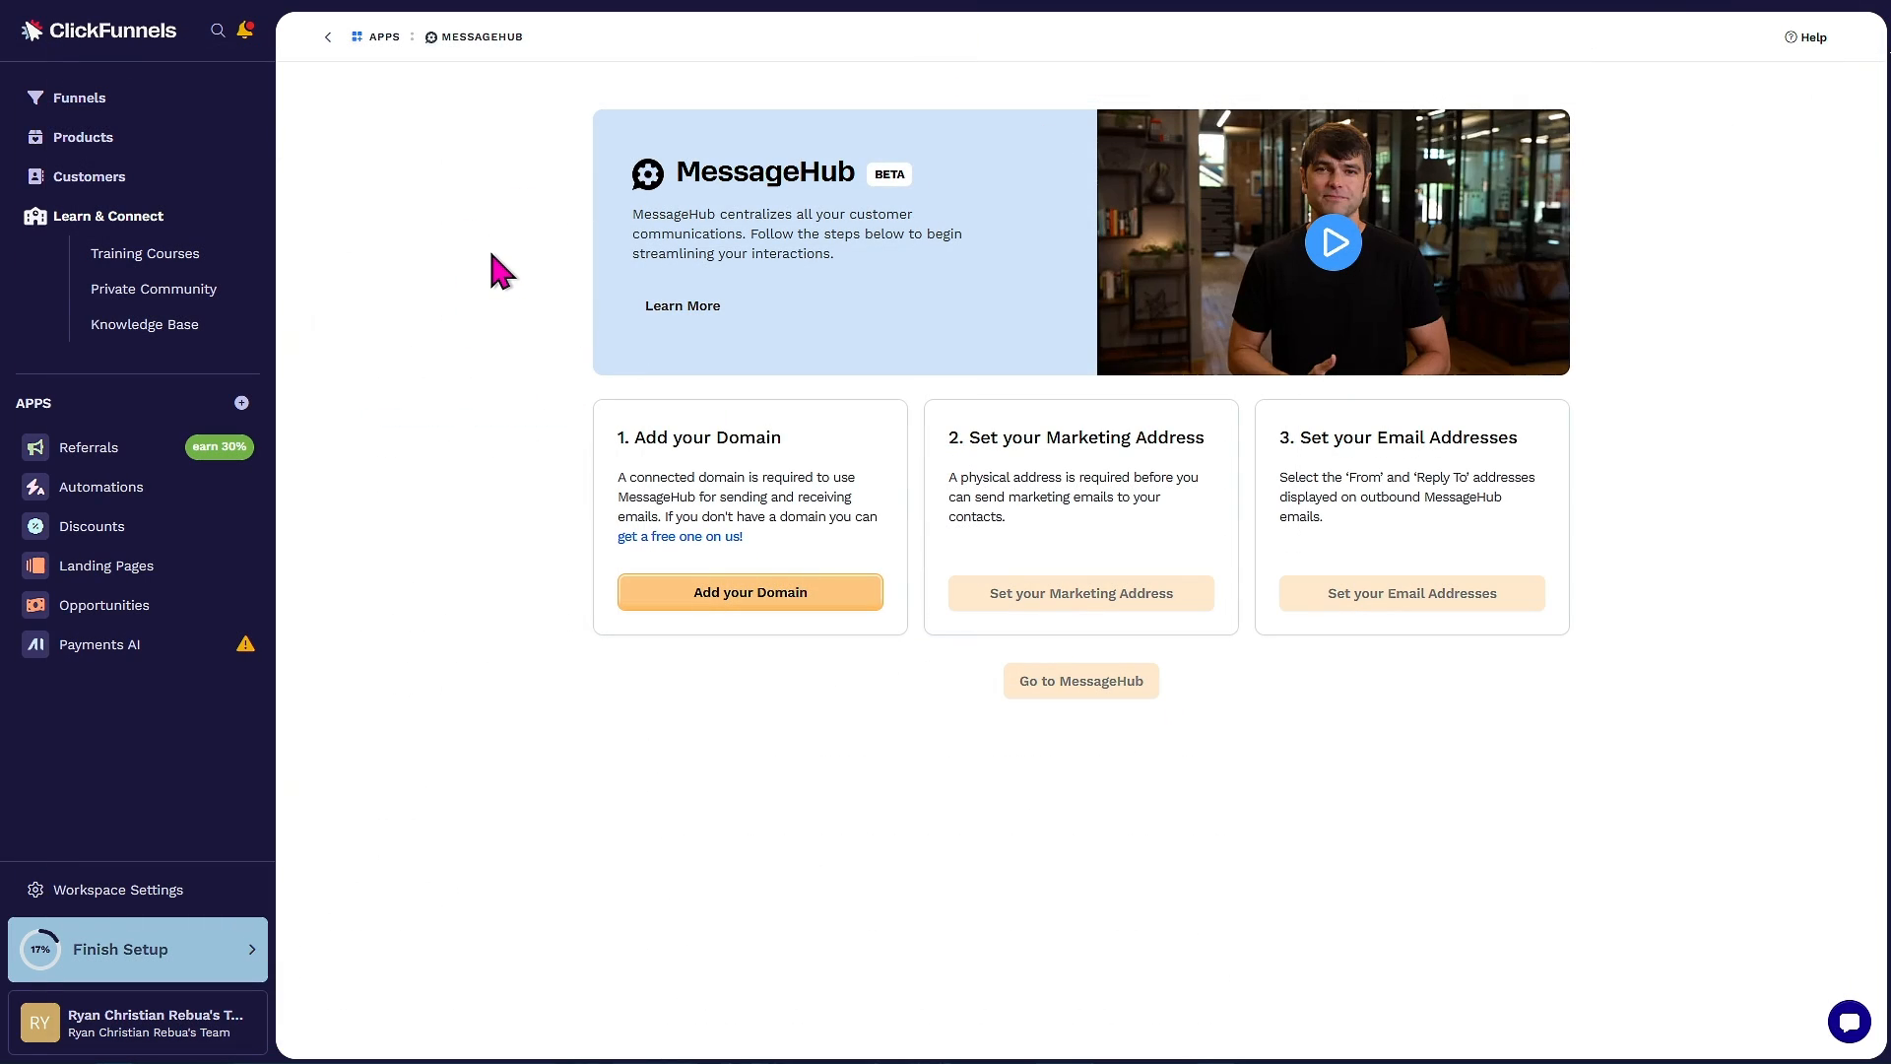
# Load zapier.com in a new browser tab
pyautogui.click(256, 21)
pyautogui.write('za')
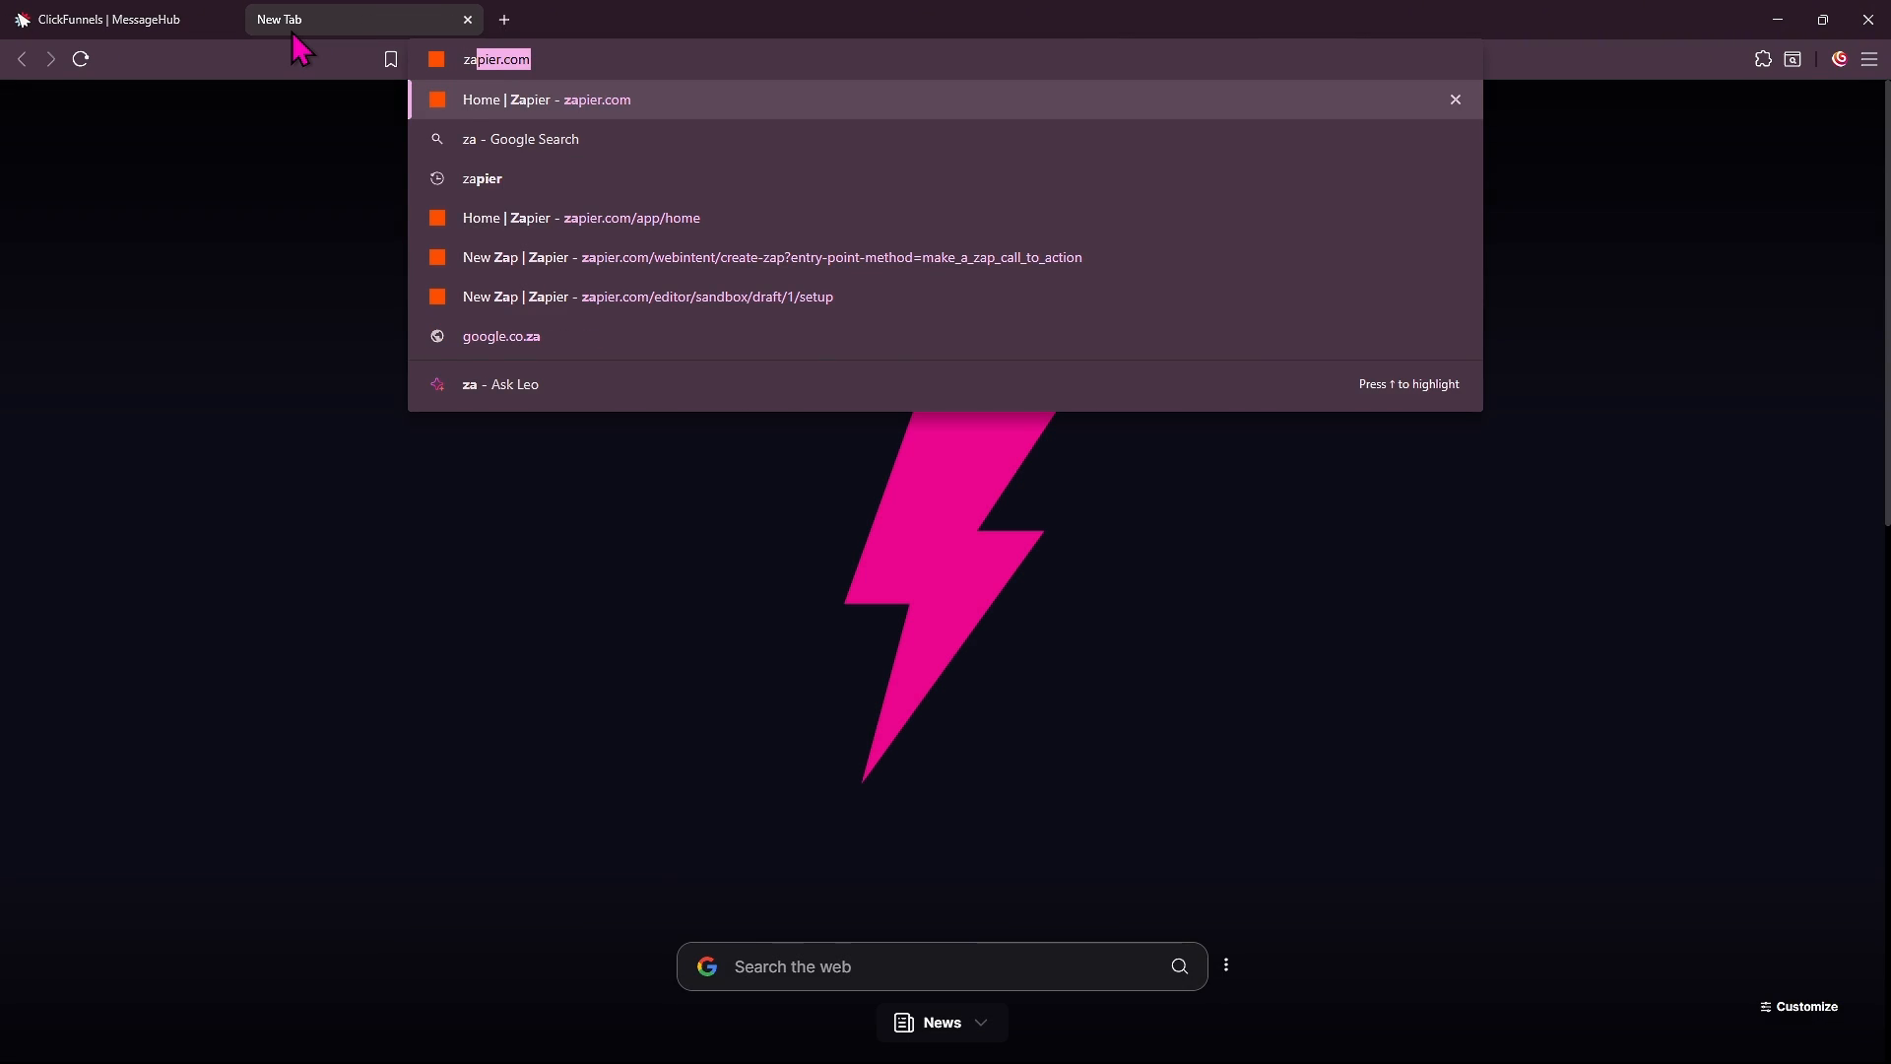
pyautogui.write('pier.com')
pyautogui.press('Return')
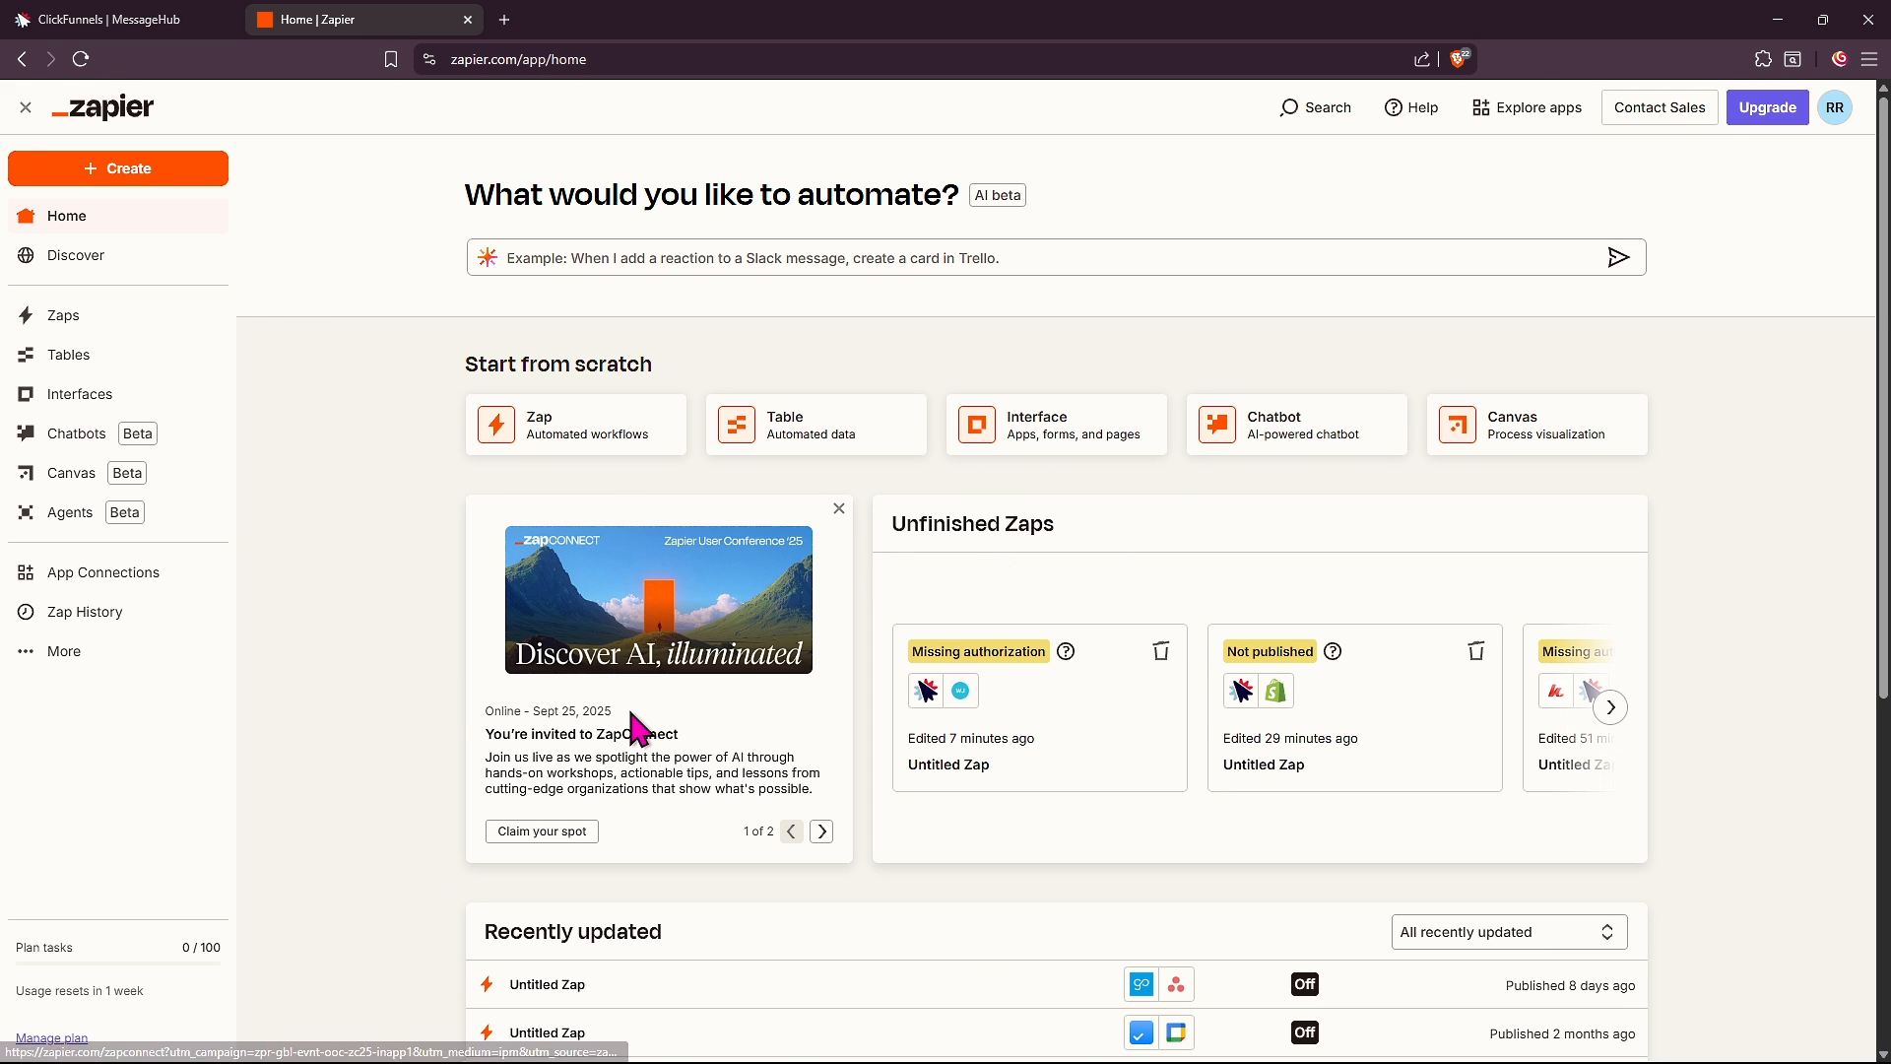
# Start a new zap and make Facebook Messenger its trigger app
pyautogui.click(99, 169)
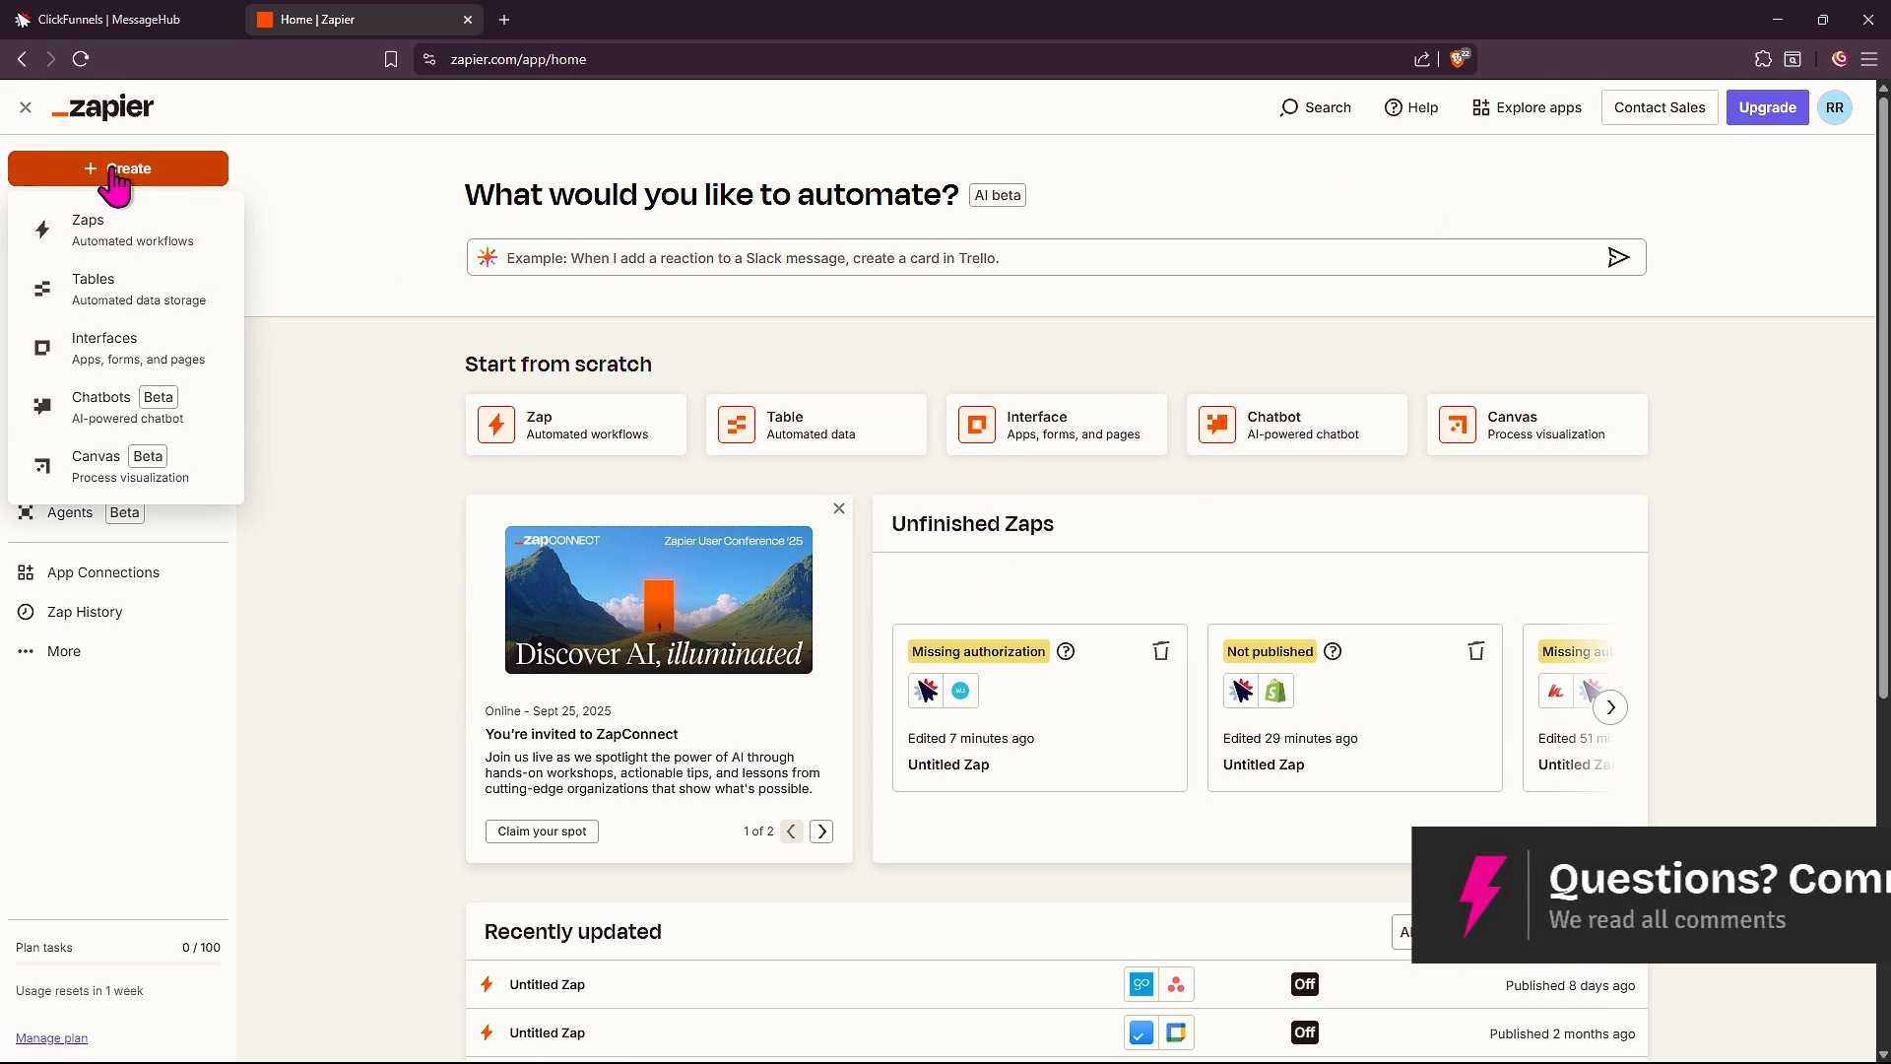
pyautogui.click(177, 235)
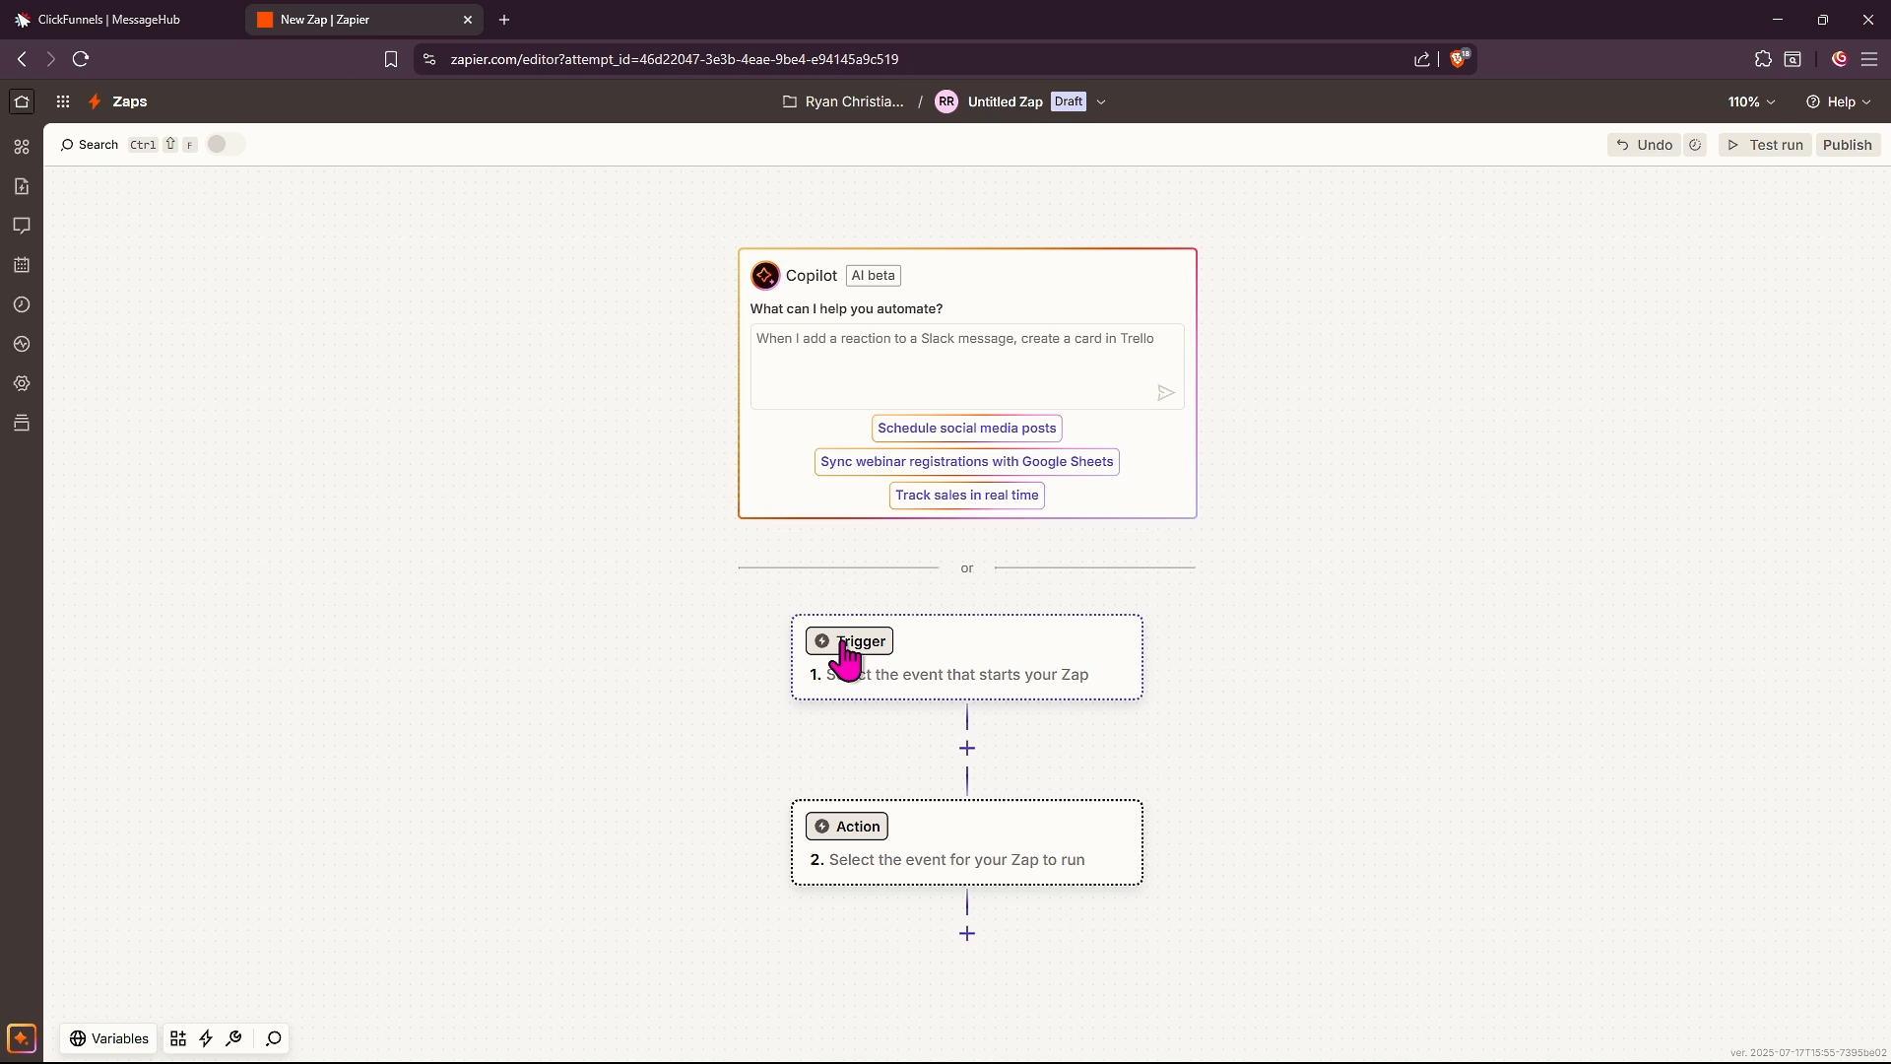
pyautogui.click(845, 645)
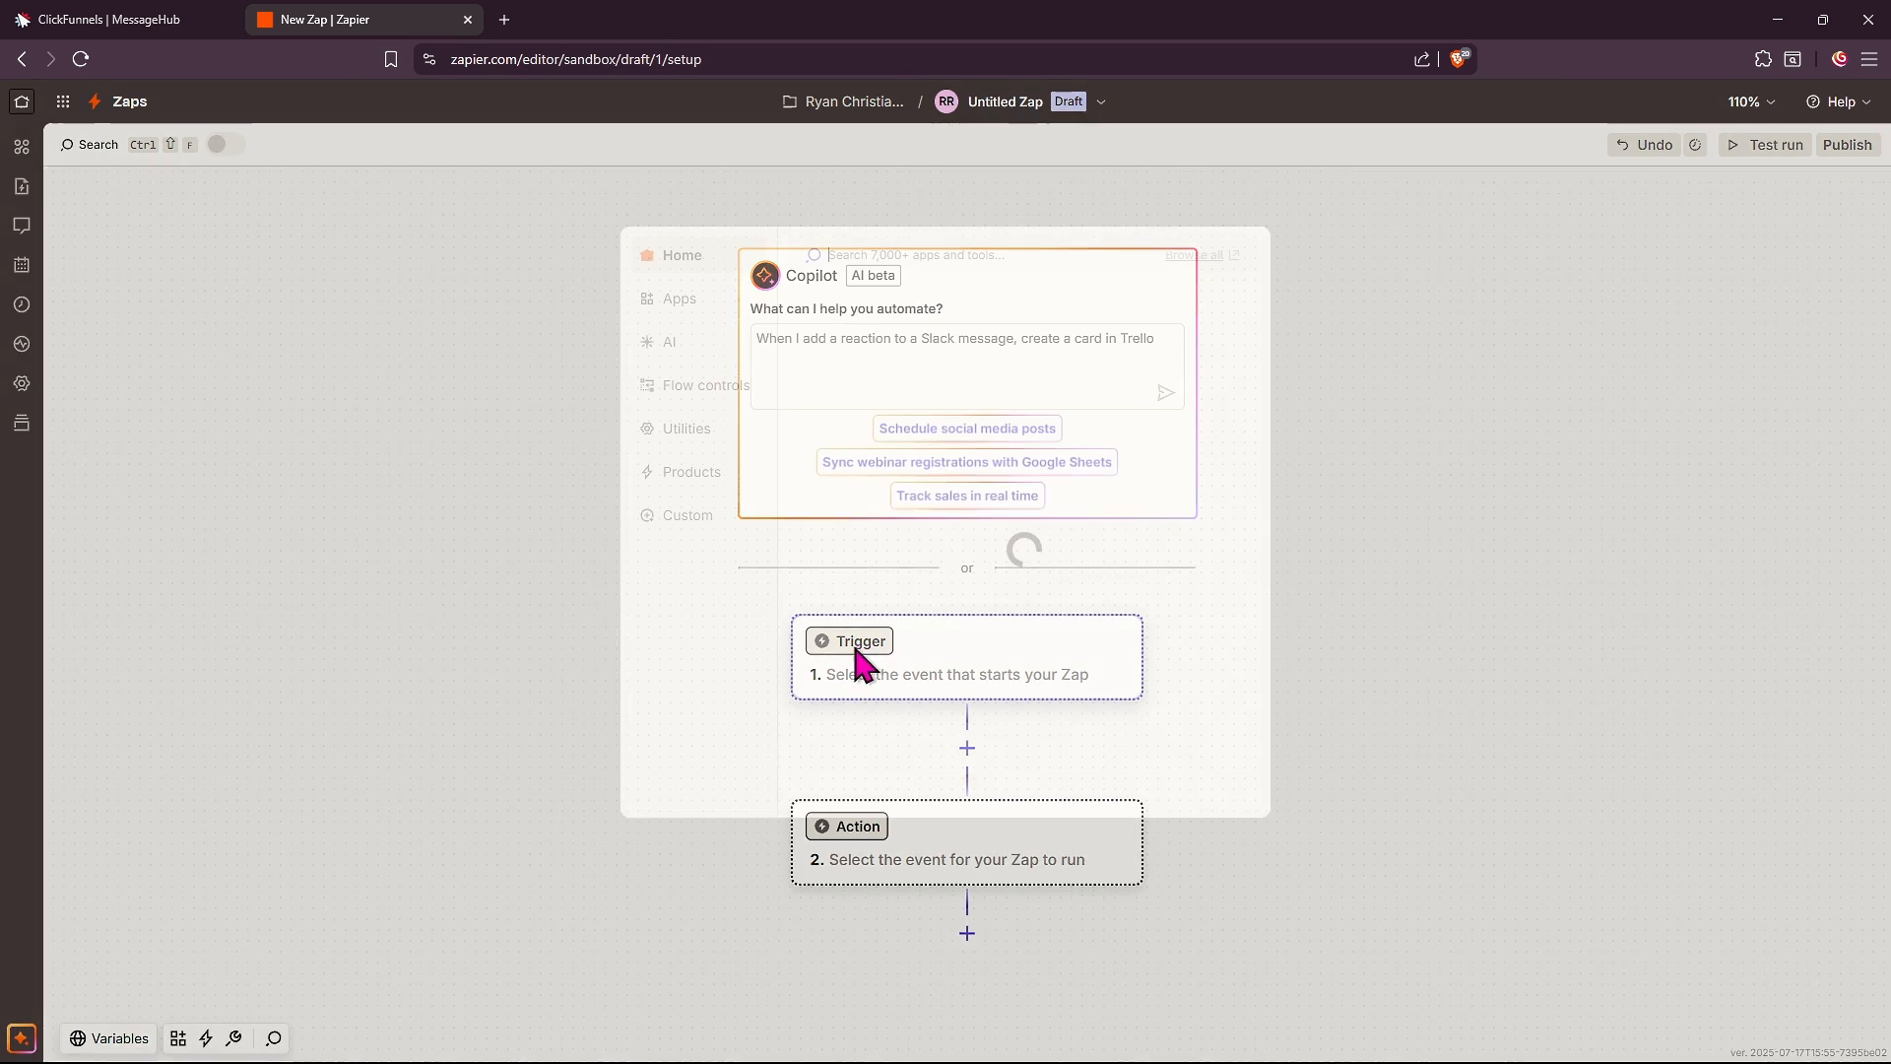
pyautogui.write('messenger')
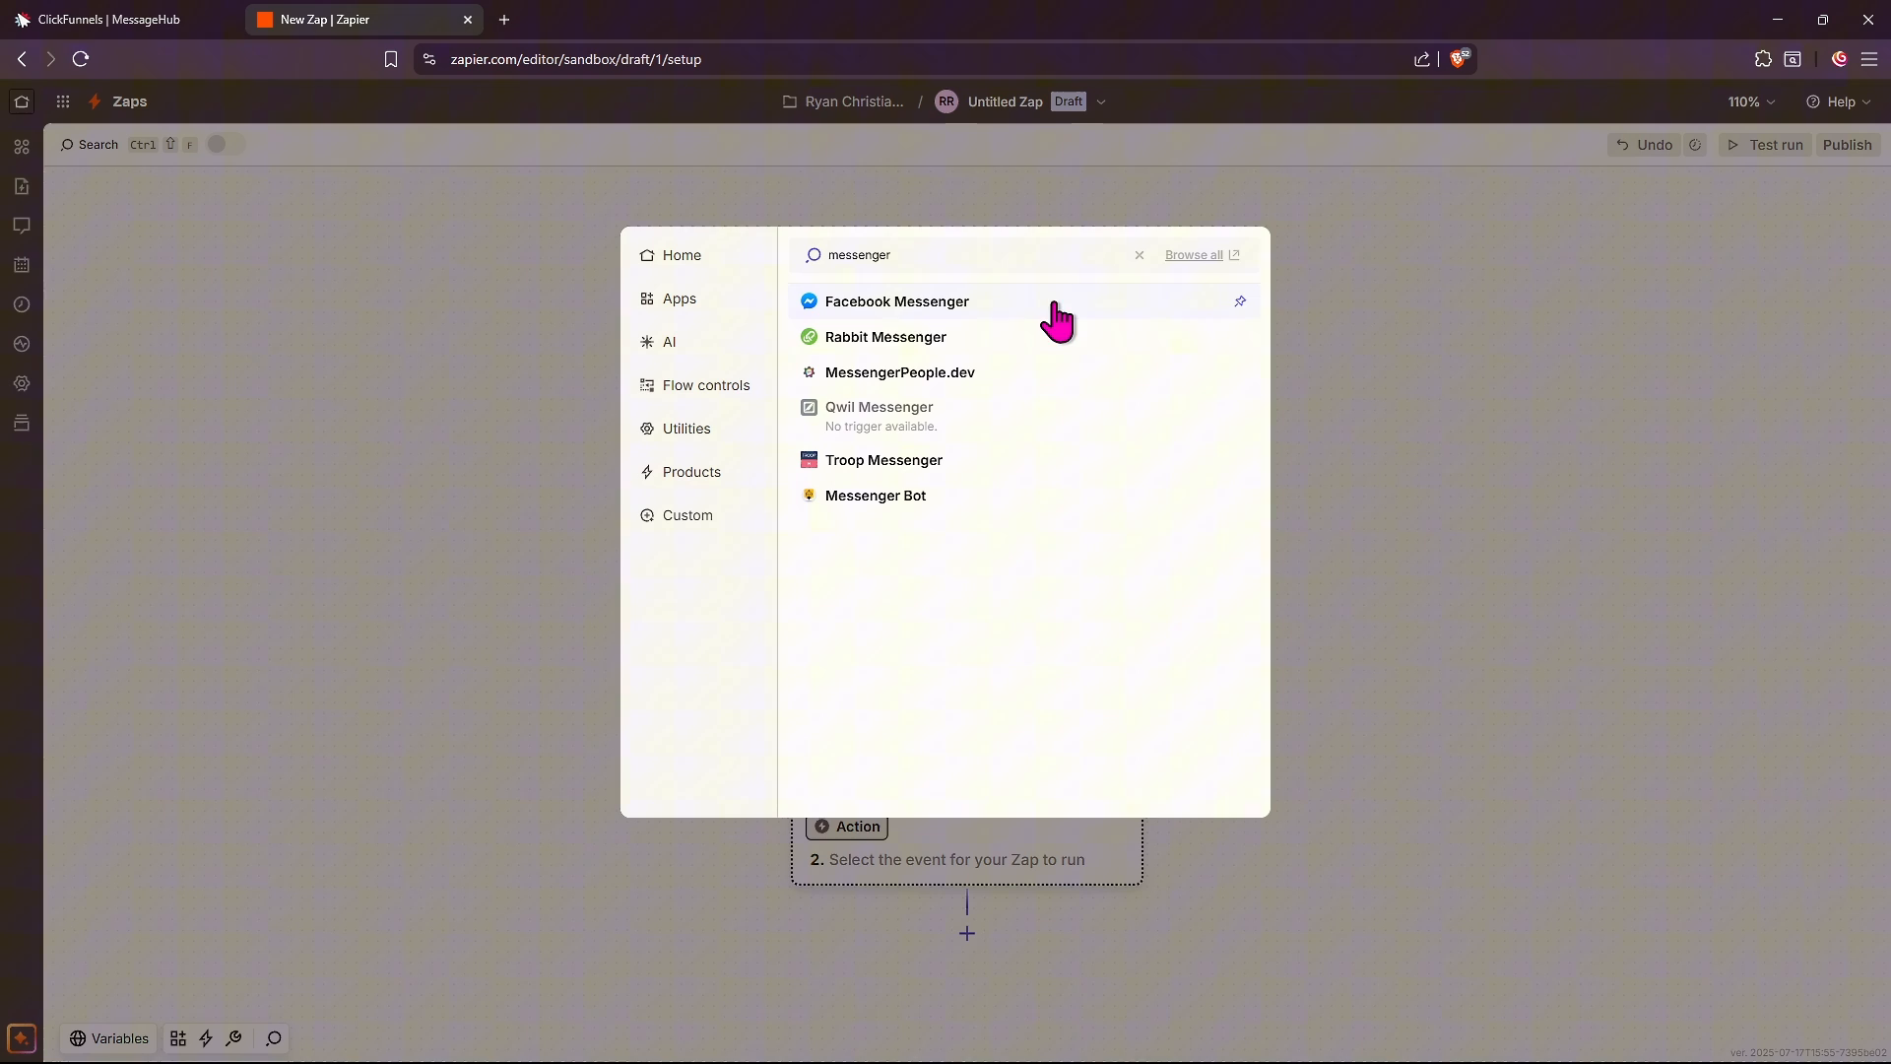
pyautogui.click(975, 303)
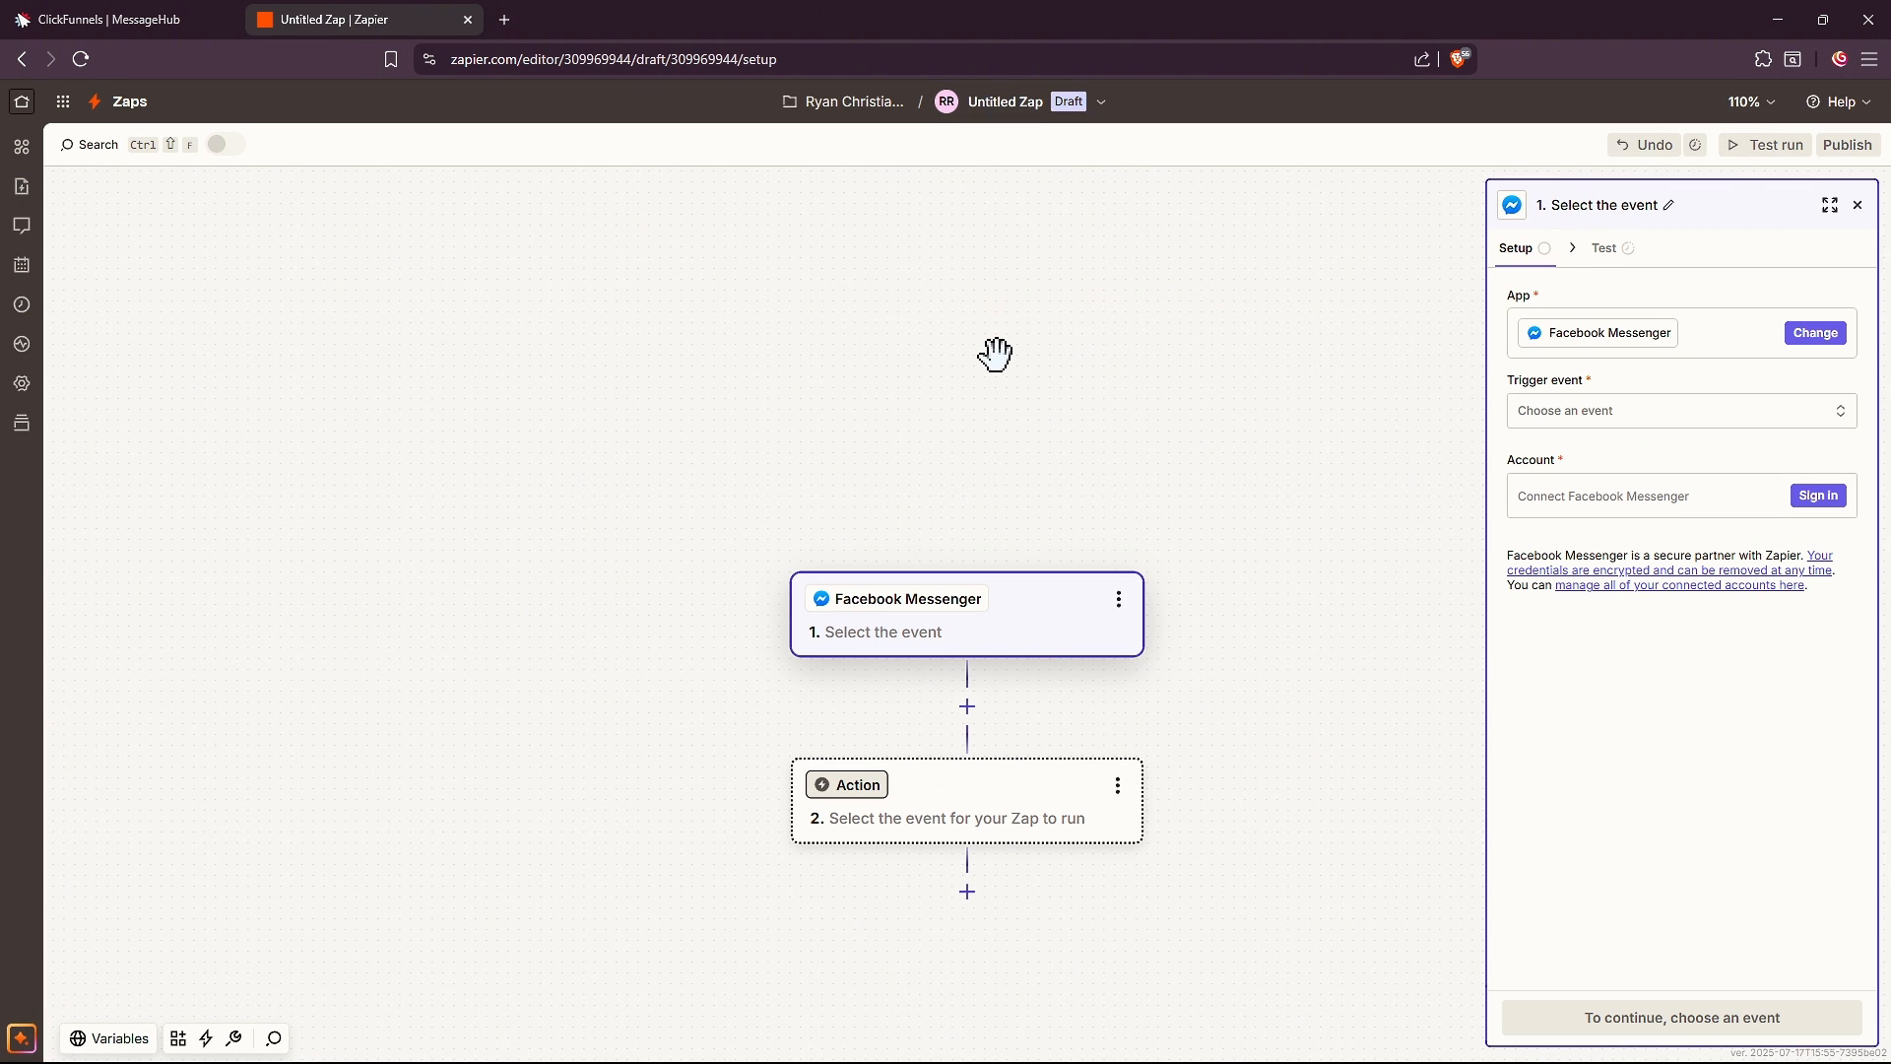
pyautogui.click(1573, 414)
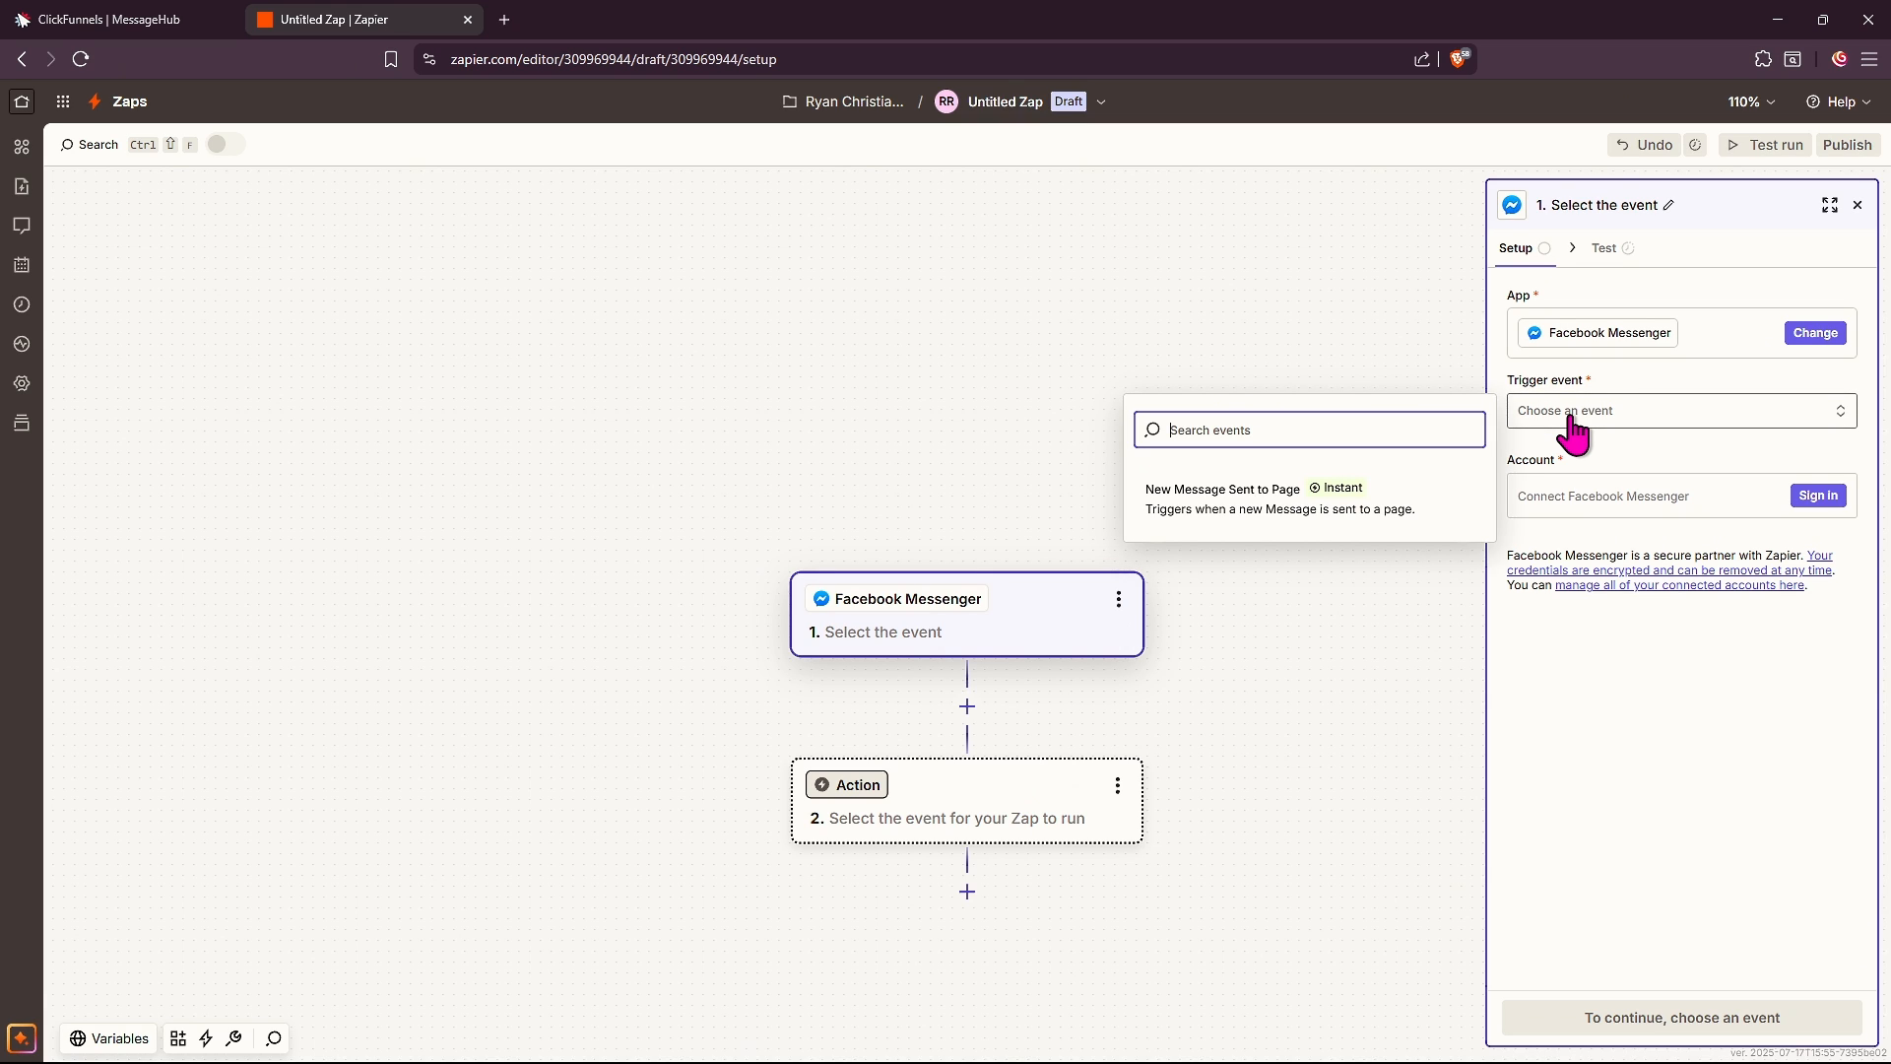
# Choose the New Message Sent to Page event and connect a Facebook account with Made4Money page access
pyautogui.click(1242, 532)
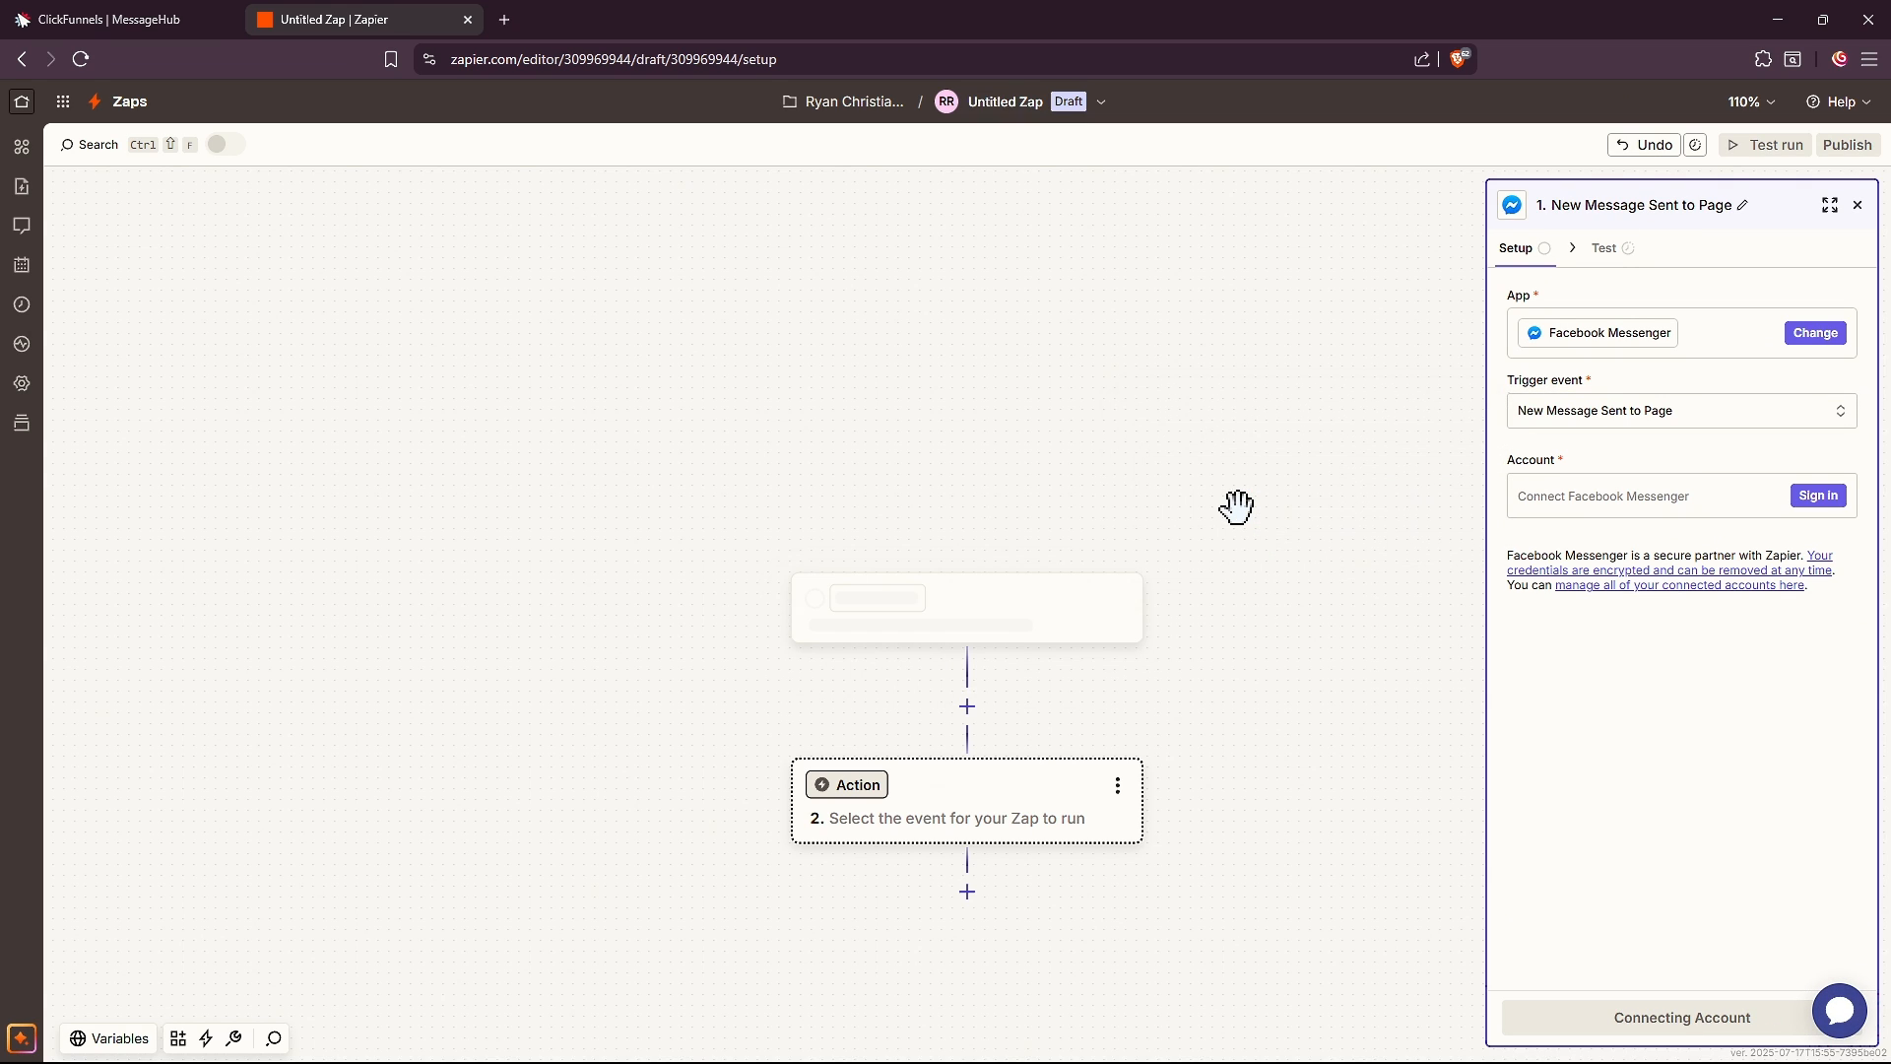
pyautogui.click(1819, 496)
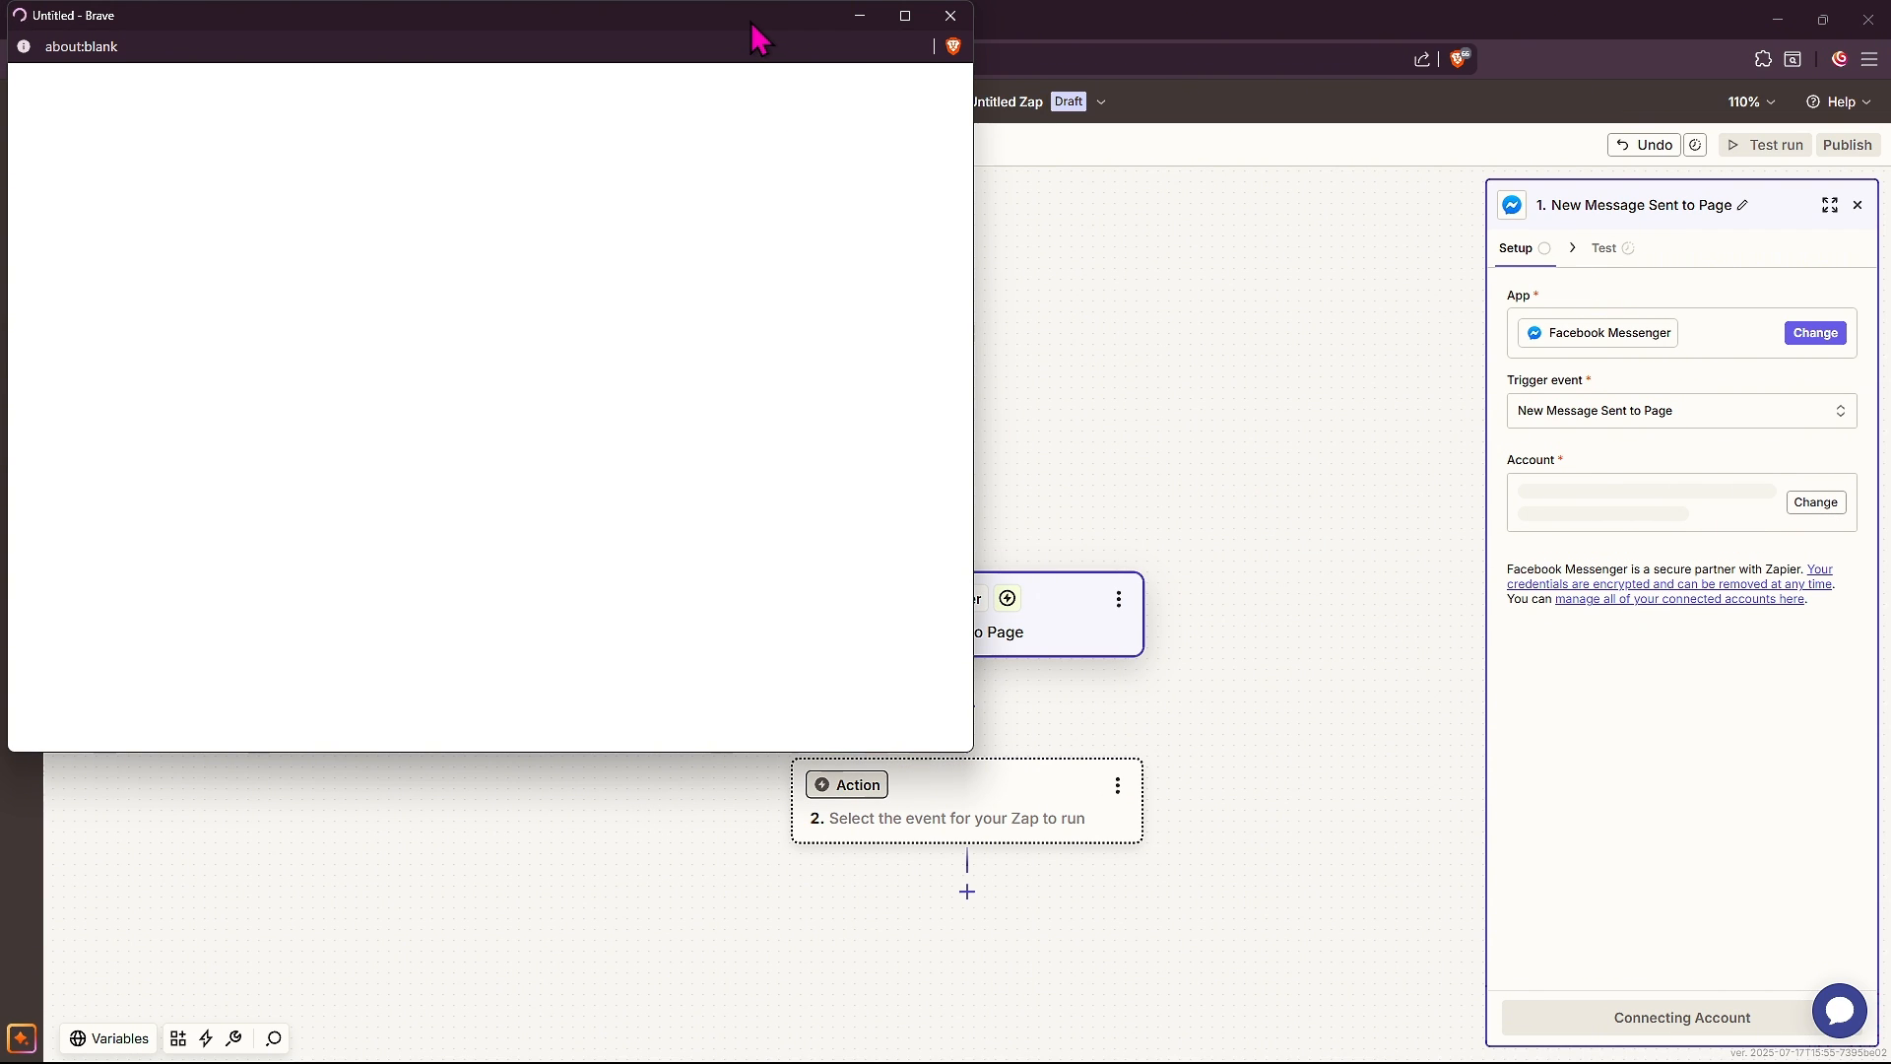
pyautogui.moveTo(759, 38); pyautogui.dragTo(1134, 219)
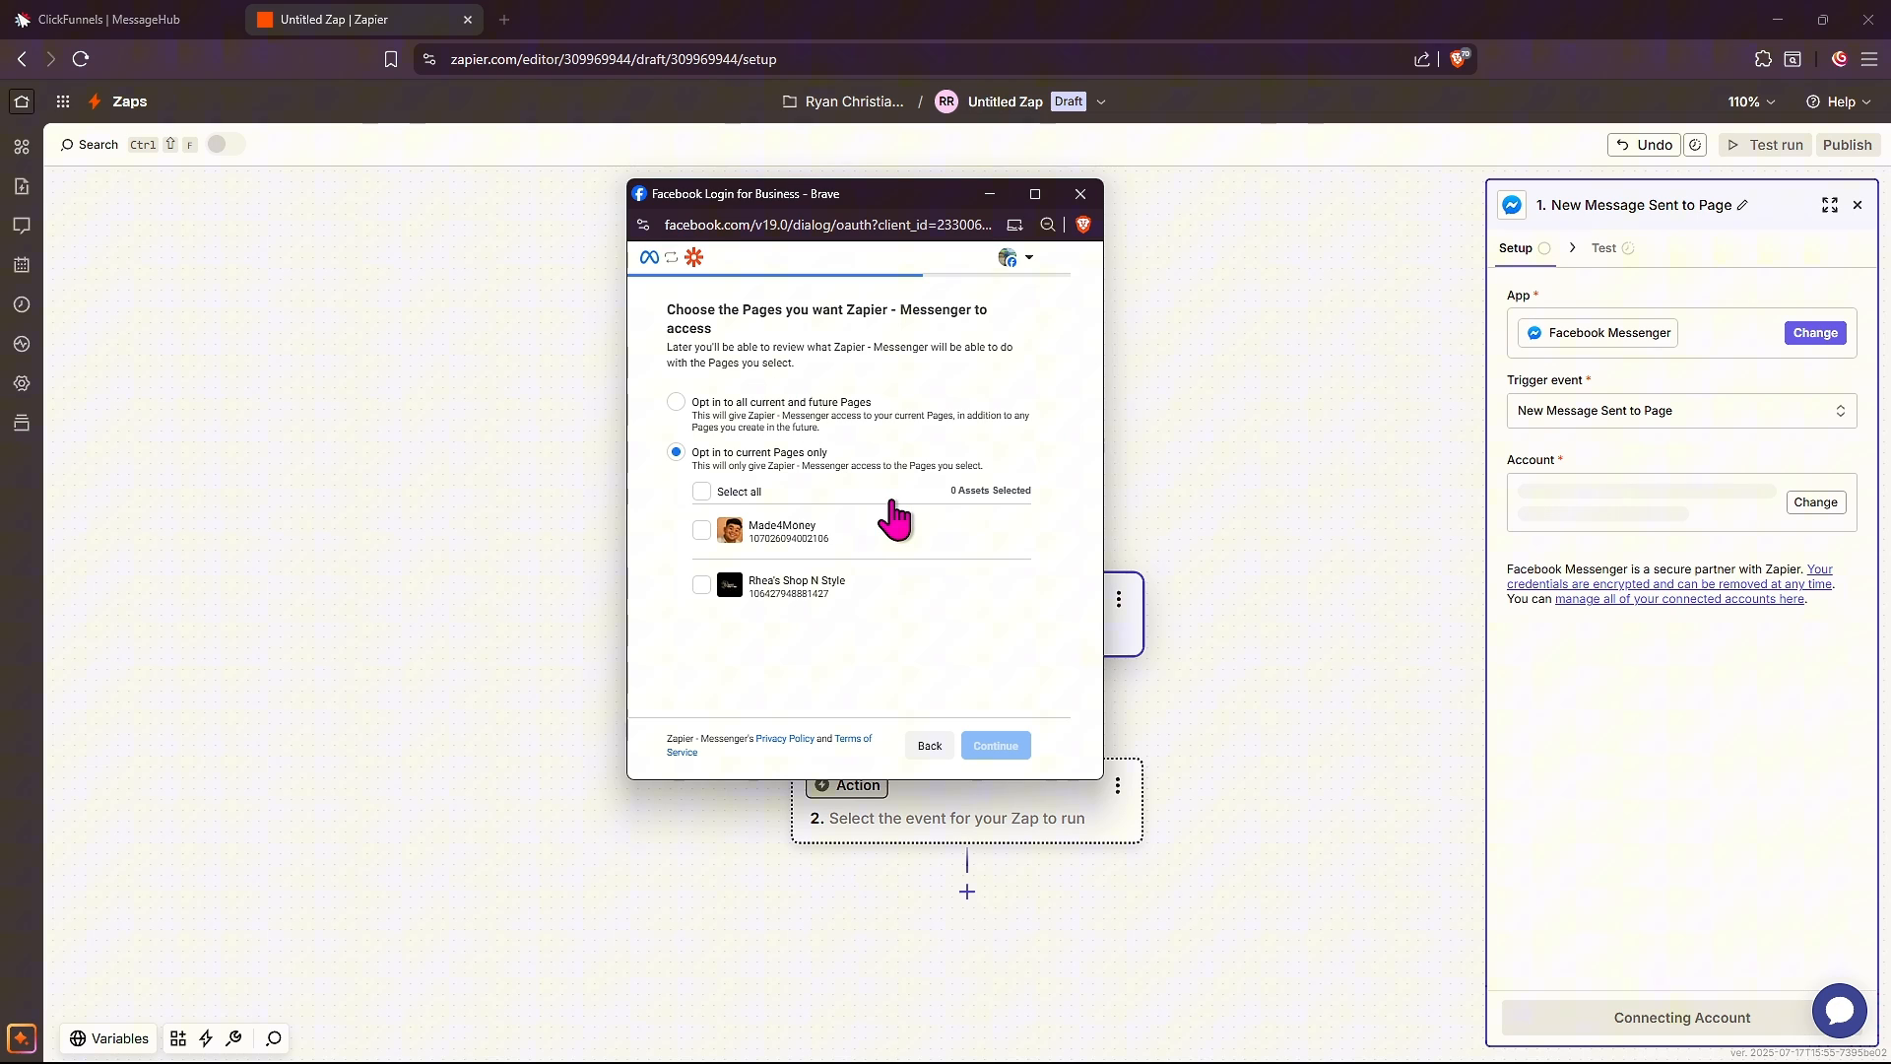
pyautogui.click(701, 531)
pyautogui.click(997, 745)
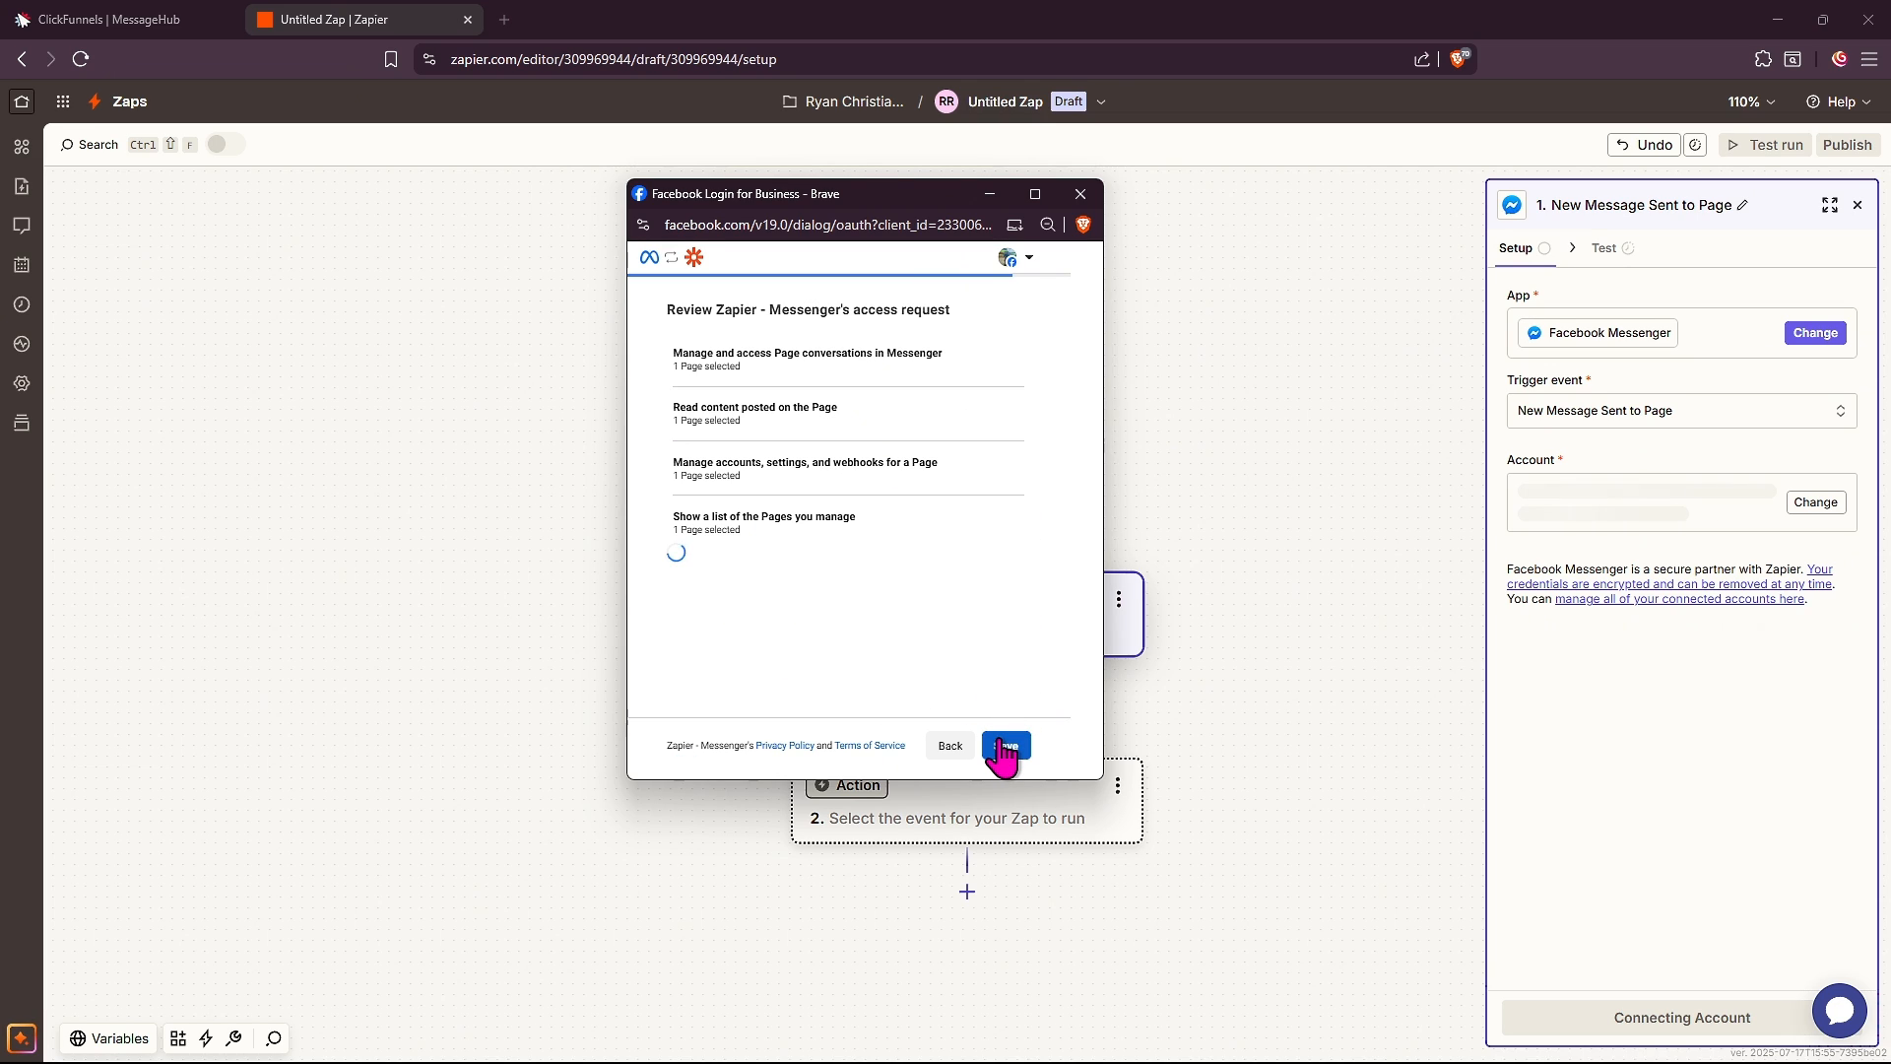
pyautogui.click(1007, 746)
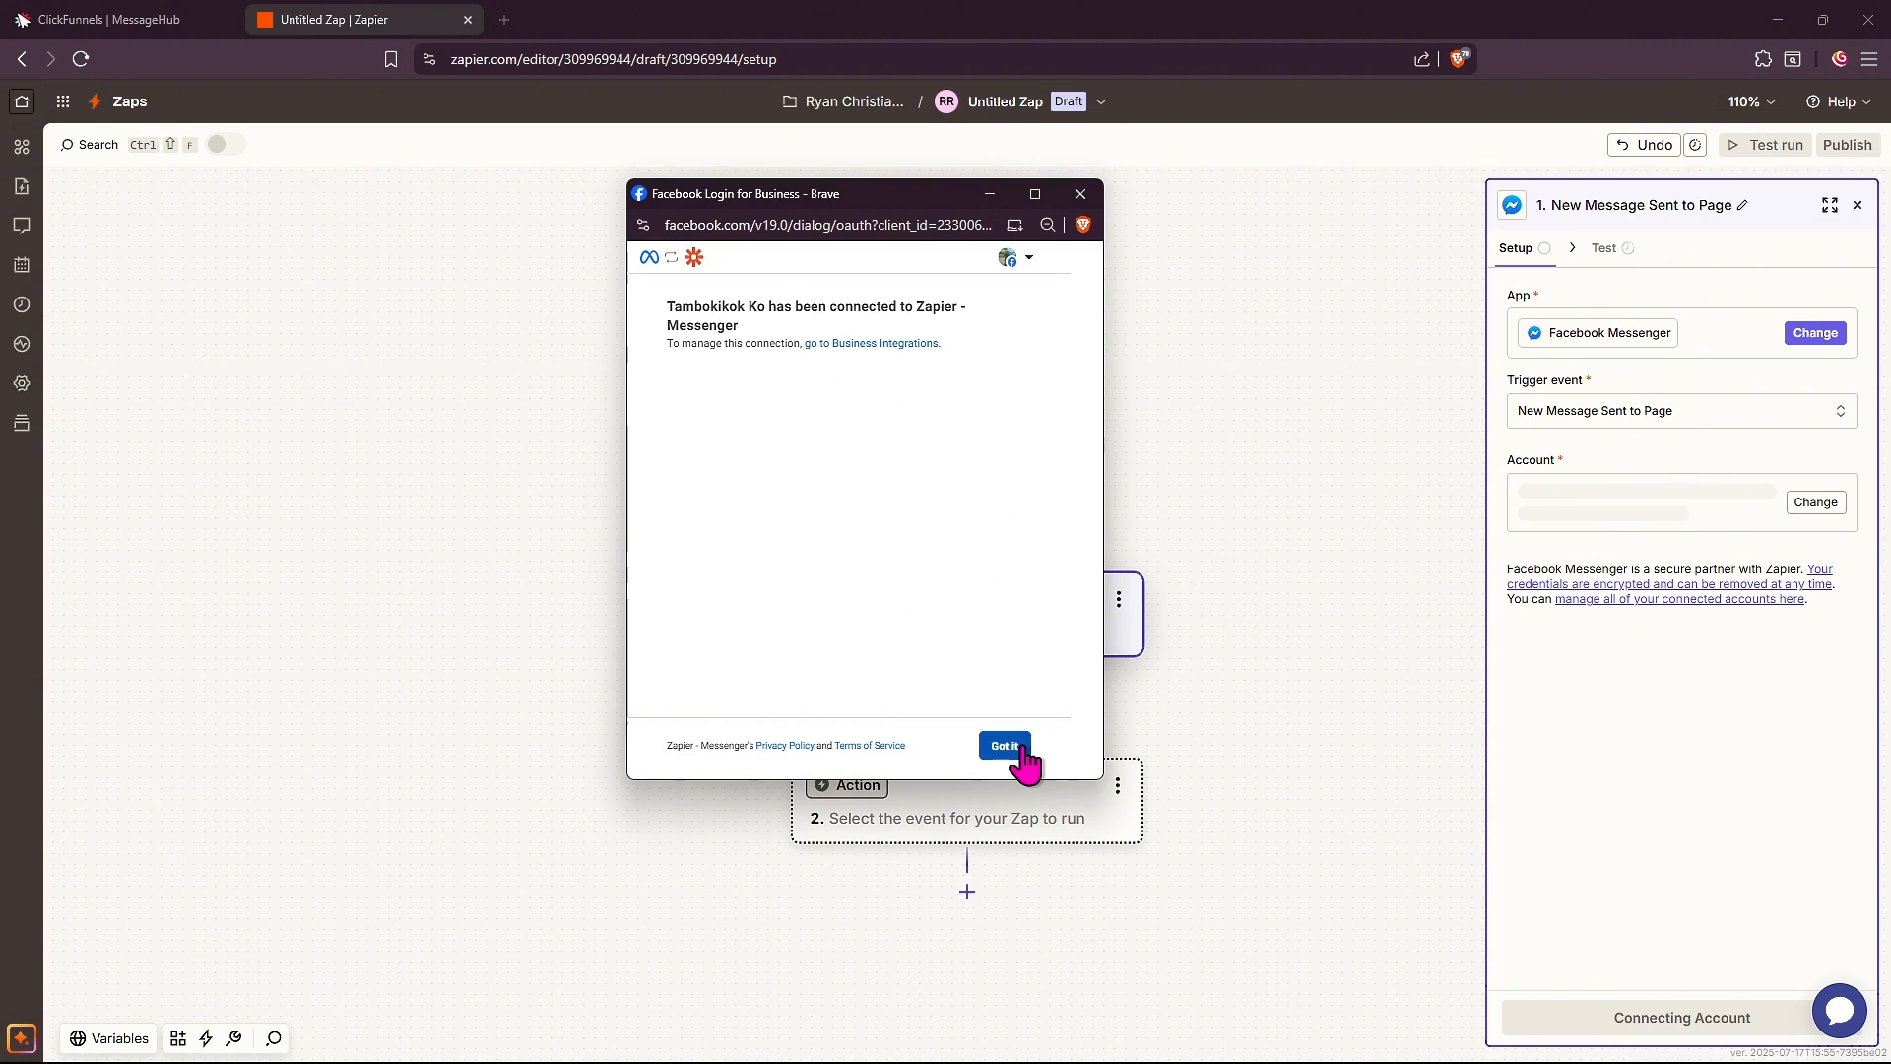
pyautogui.click(1023, 754)
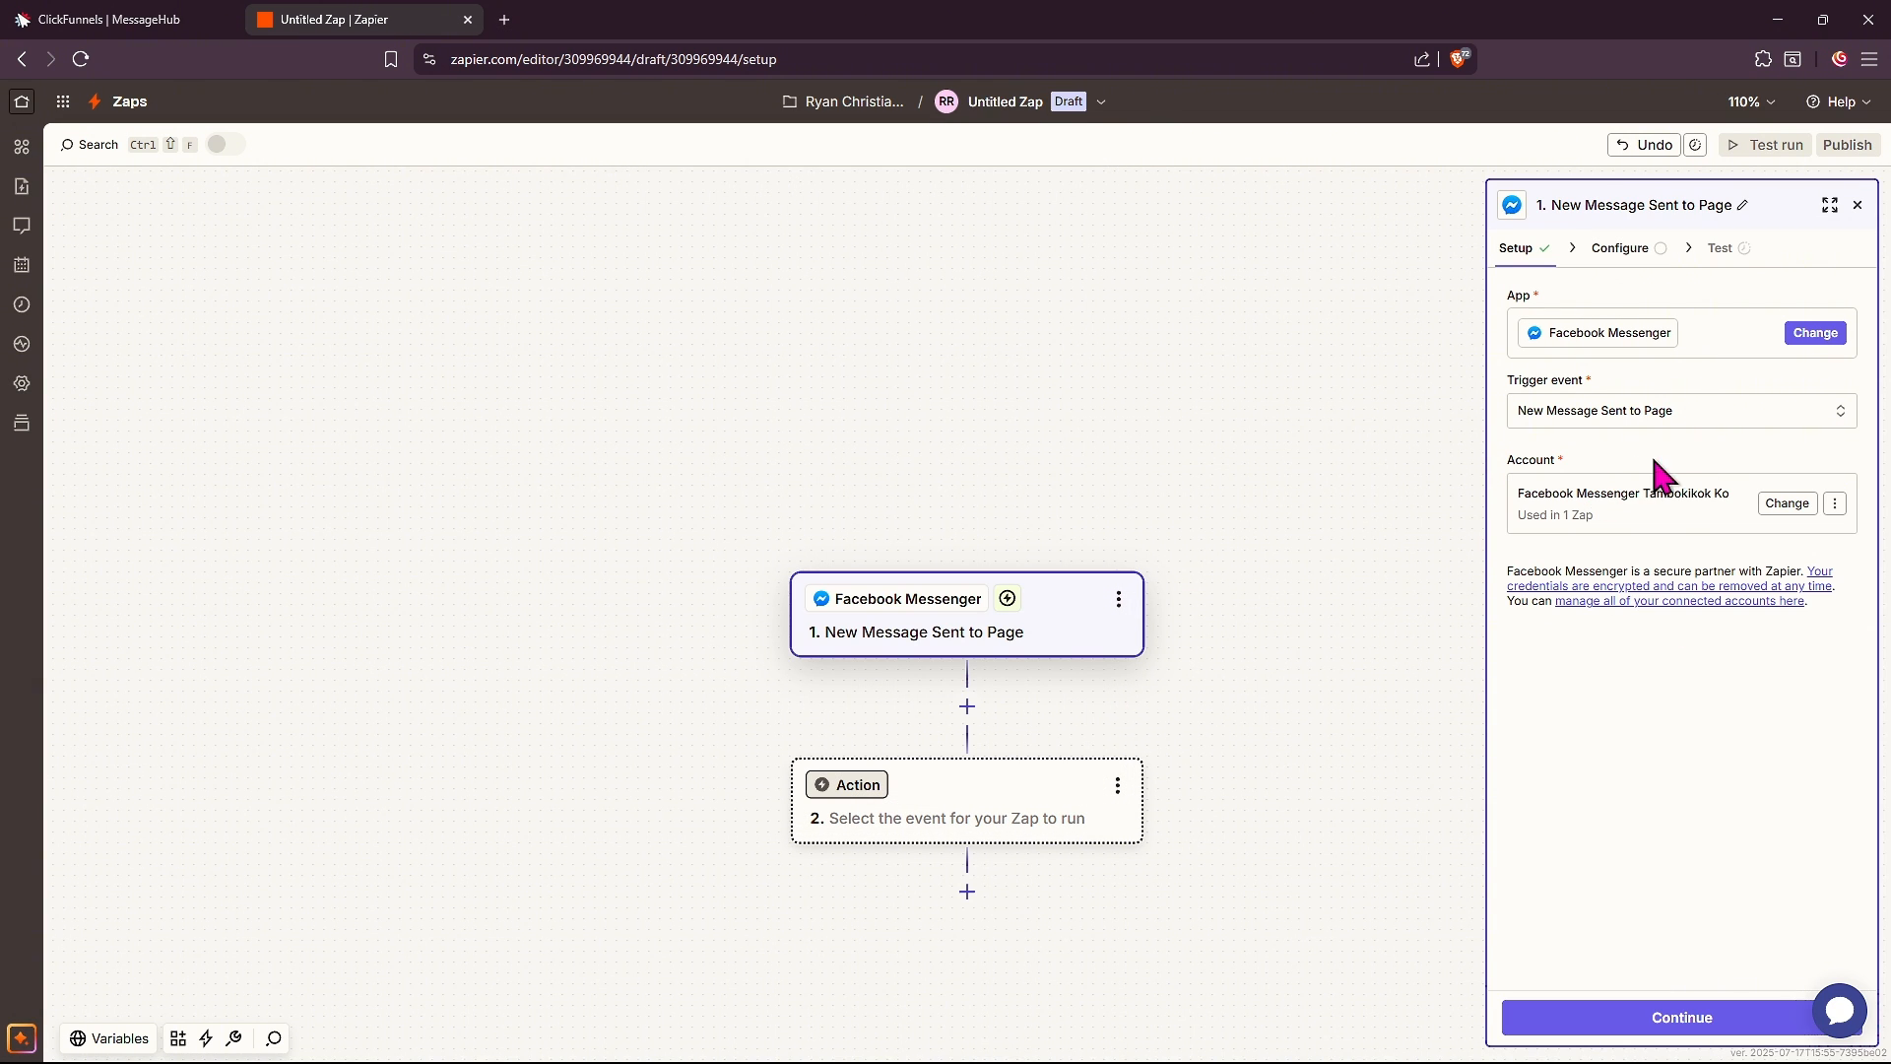
pyautogui.click(1652, 1018)
# Set the trigger's Page to Made4Money, test the trigger, and close its settings panel
pyautogui.click(1565, 327)
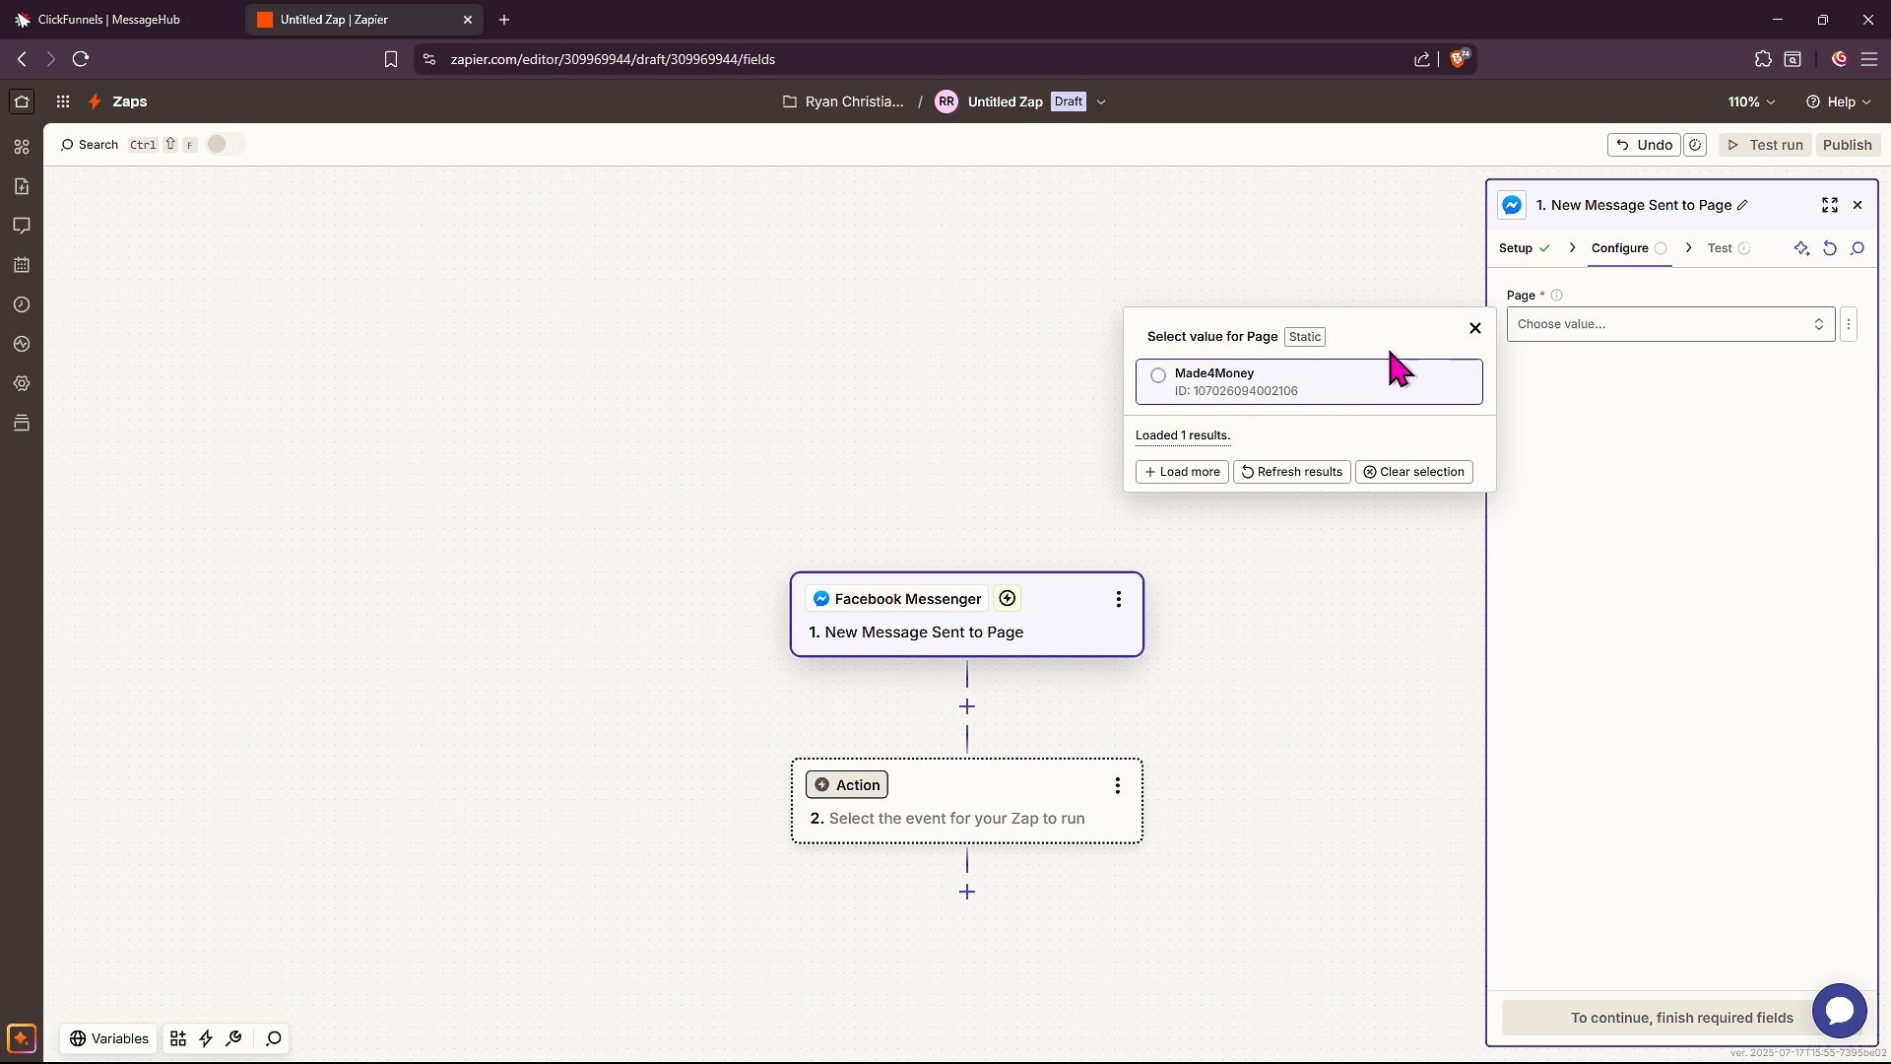
pyautogui.click(1182, 384)
pyautogui.click(1688, 1018)
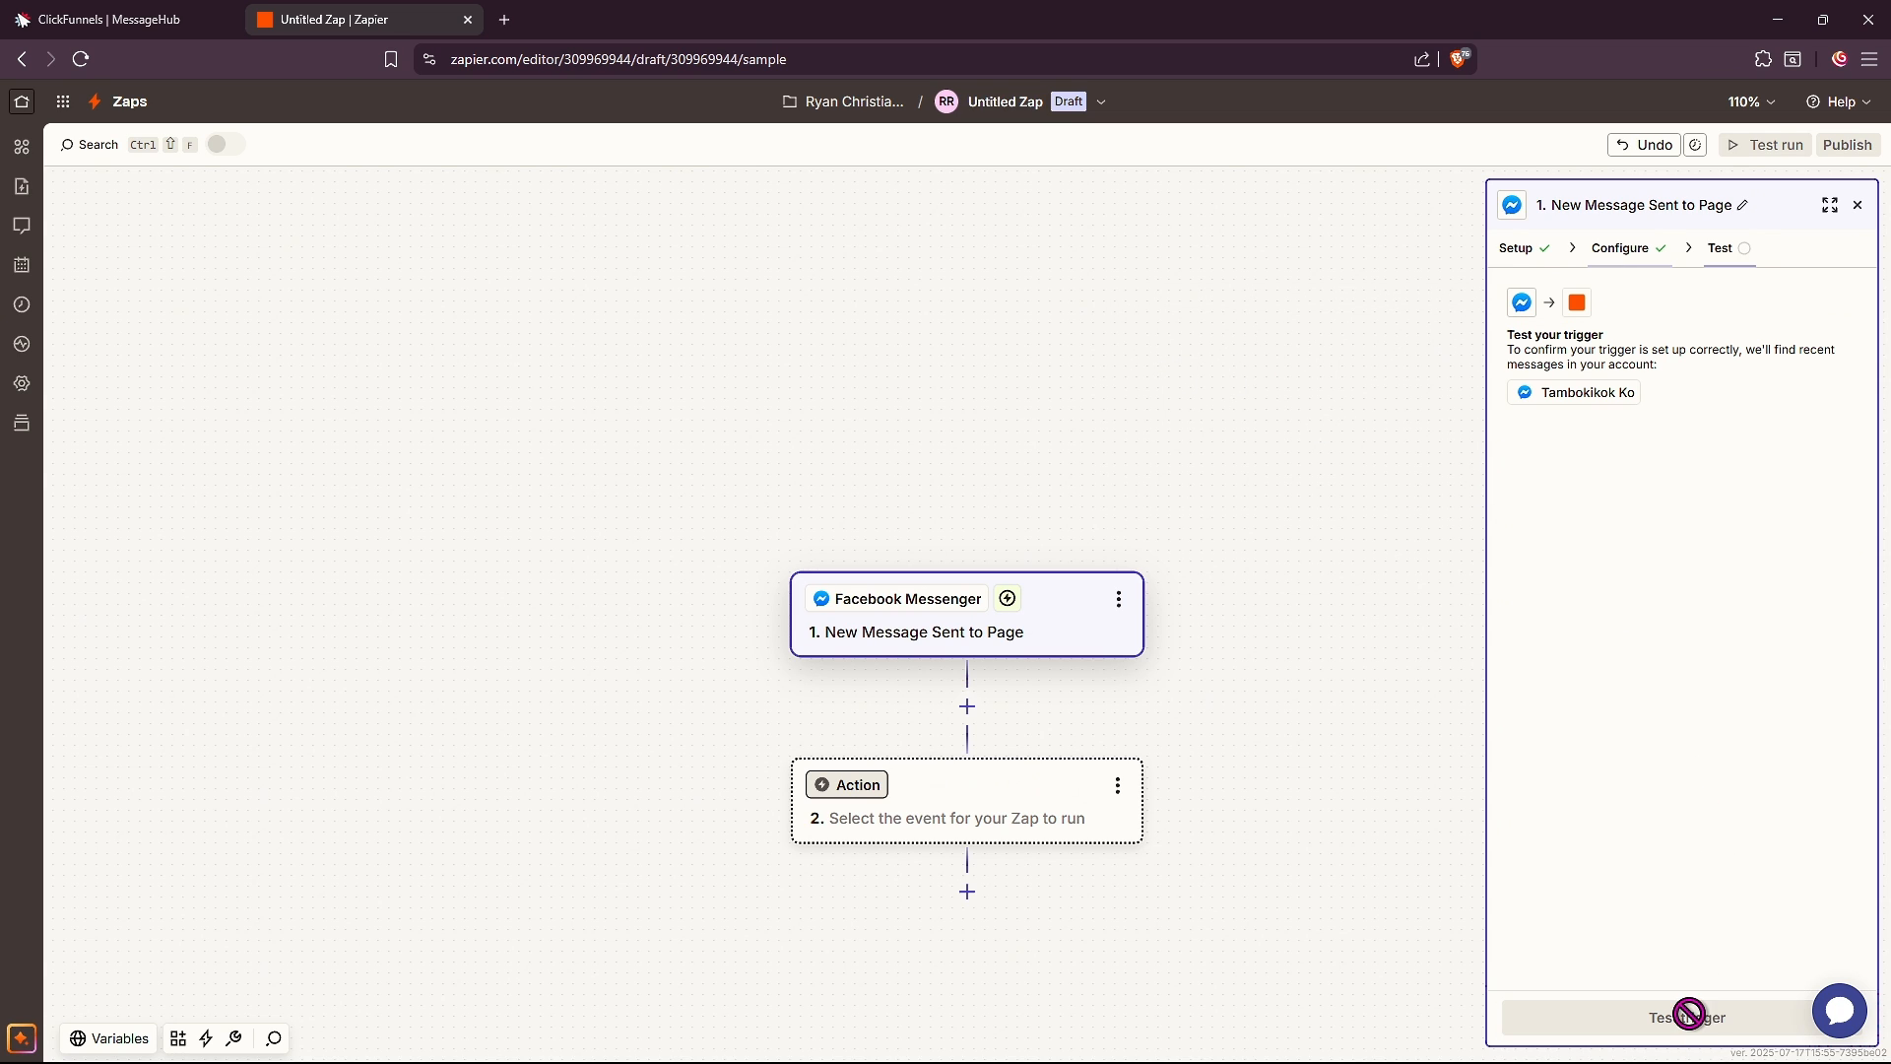
pyautogui.click(1683, 1021)
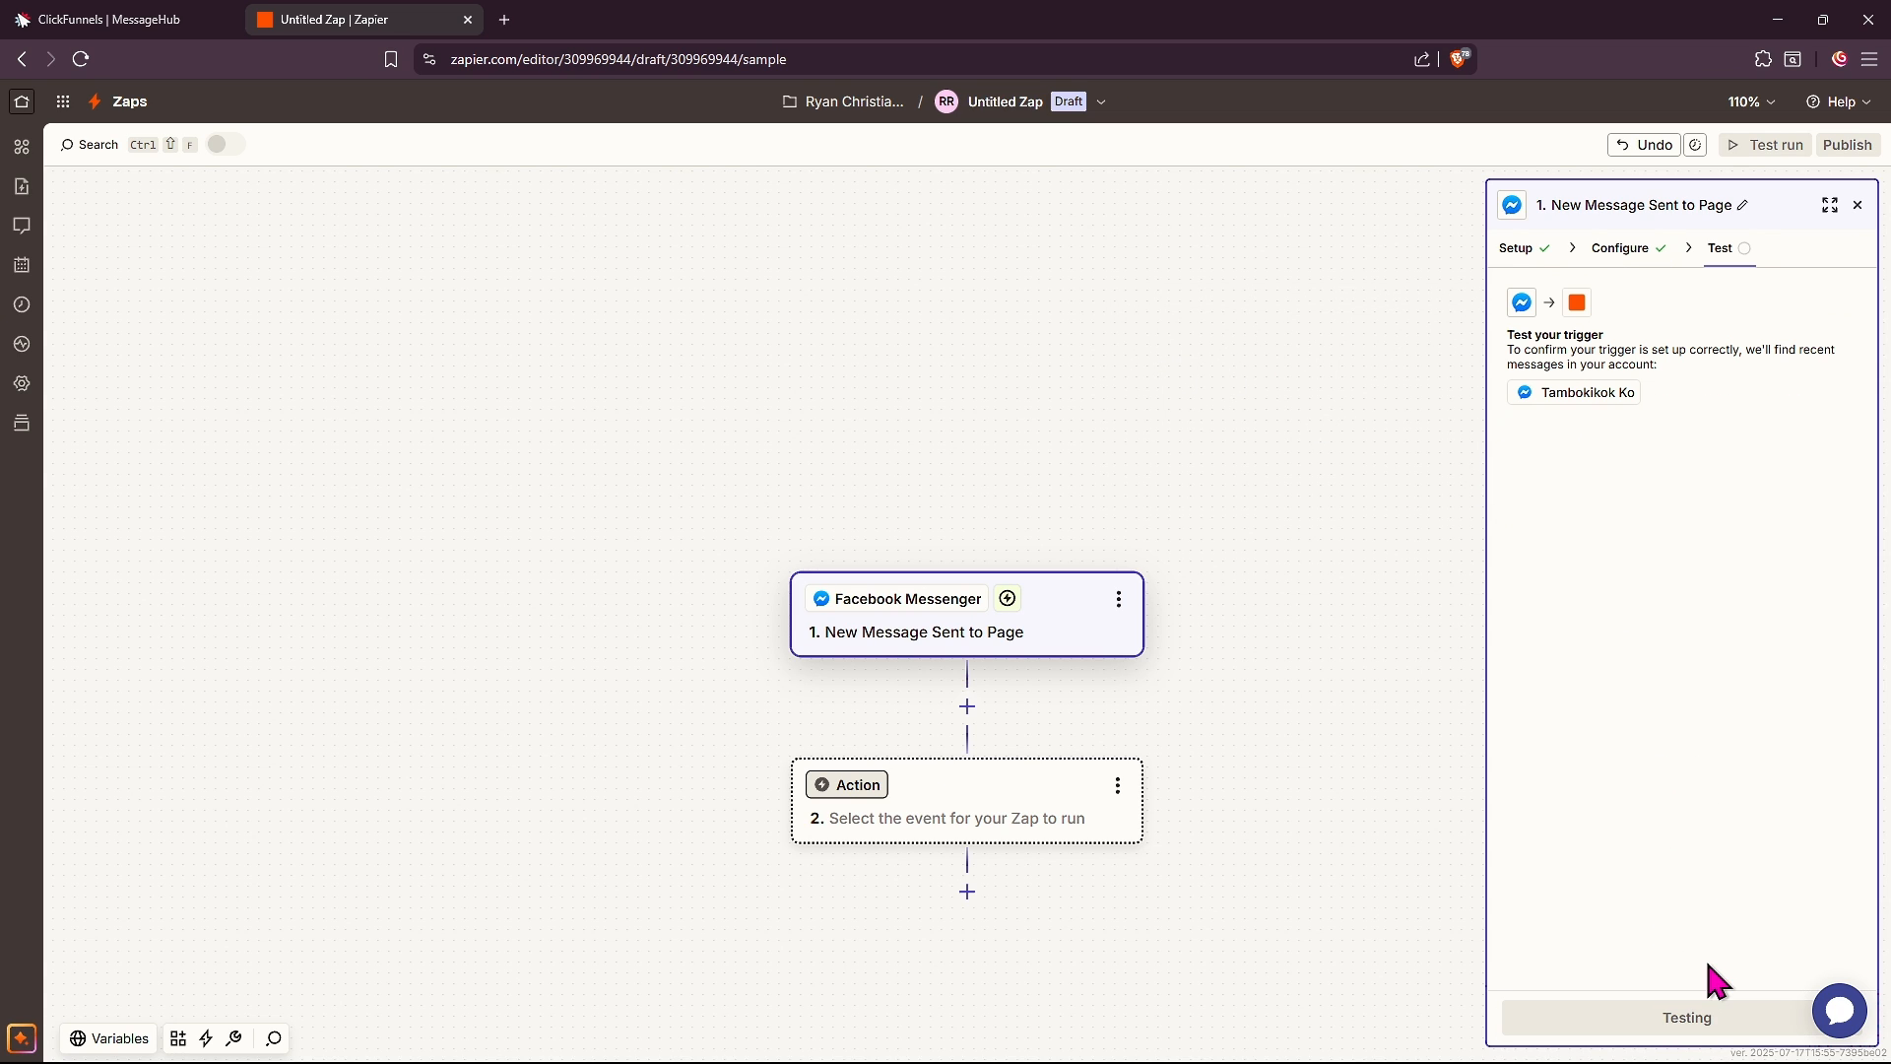
pyautogui.click(1857, 205)
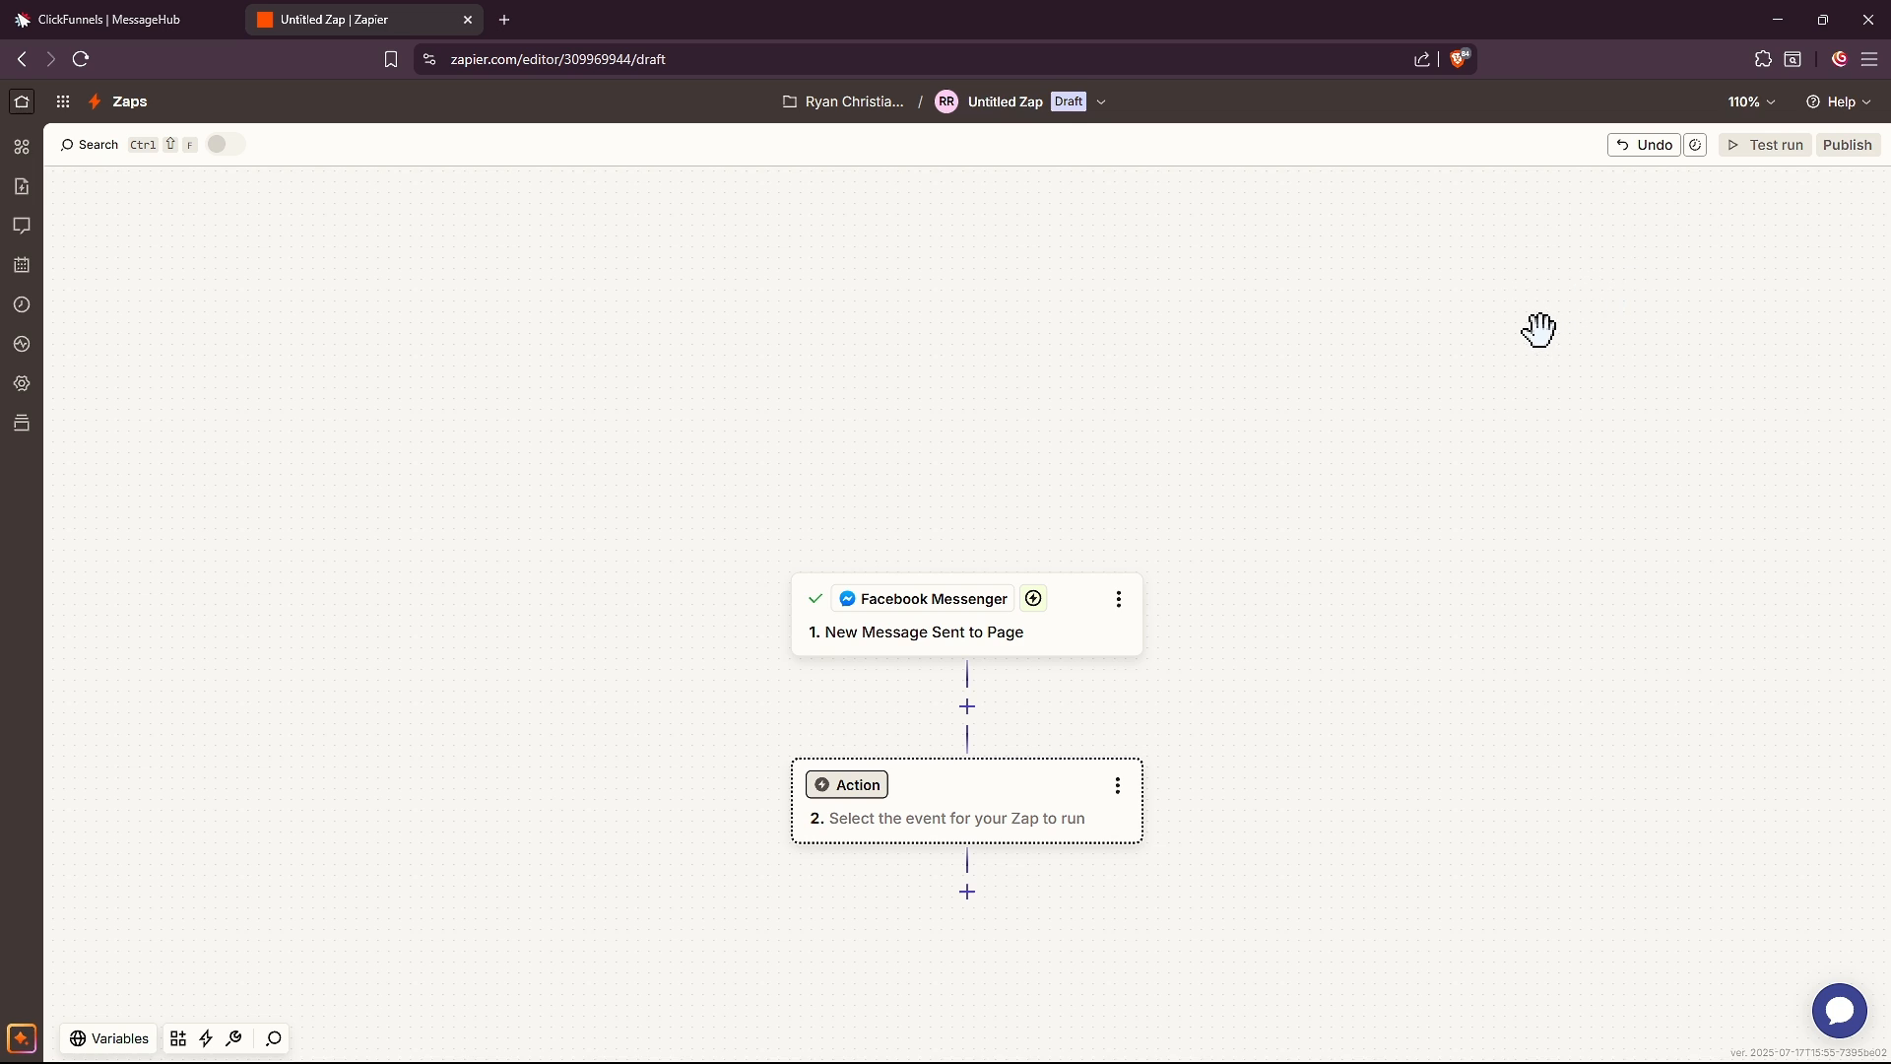
# Make ClickFunnels the action app with the Create Opportunity event
pyautogui.click(853, 792)
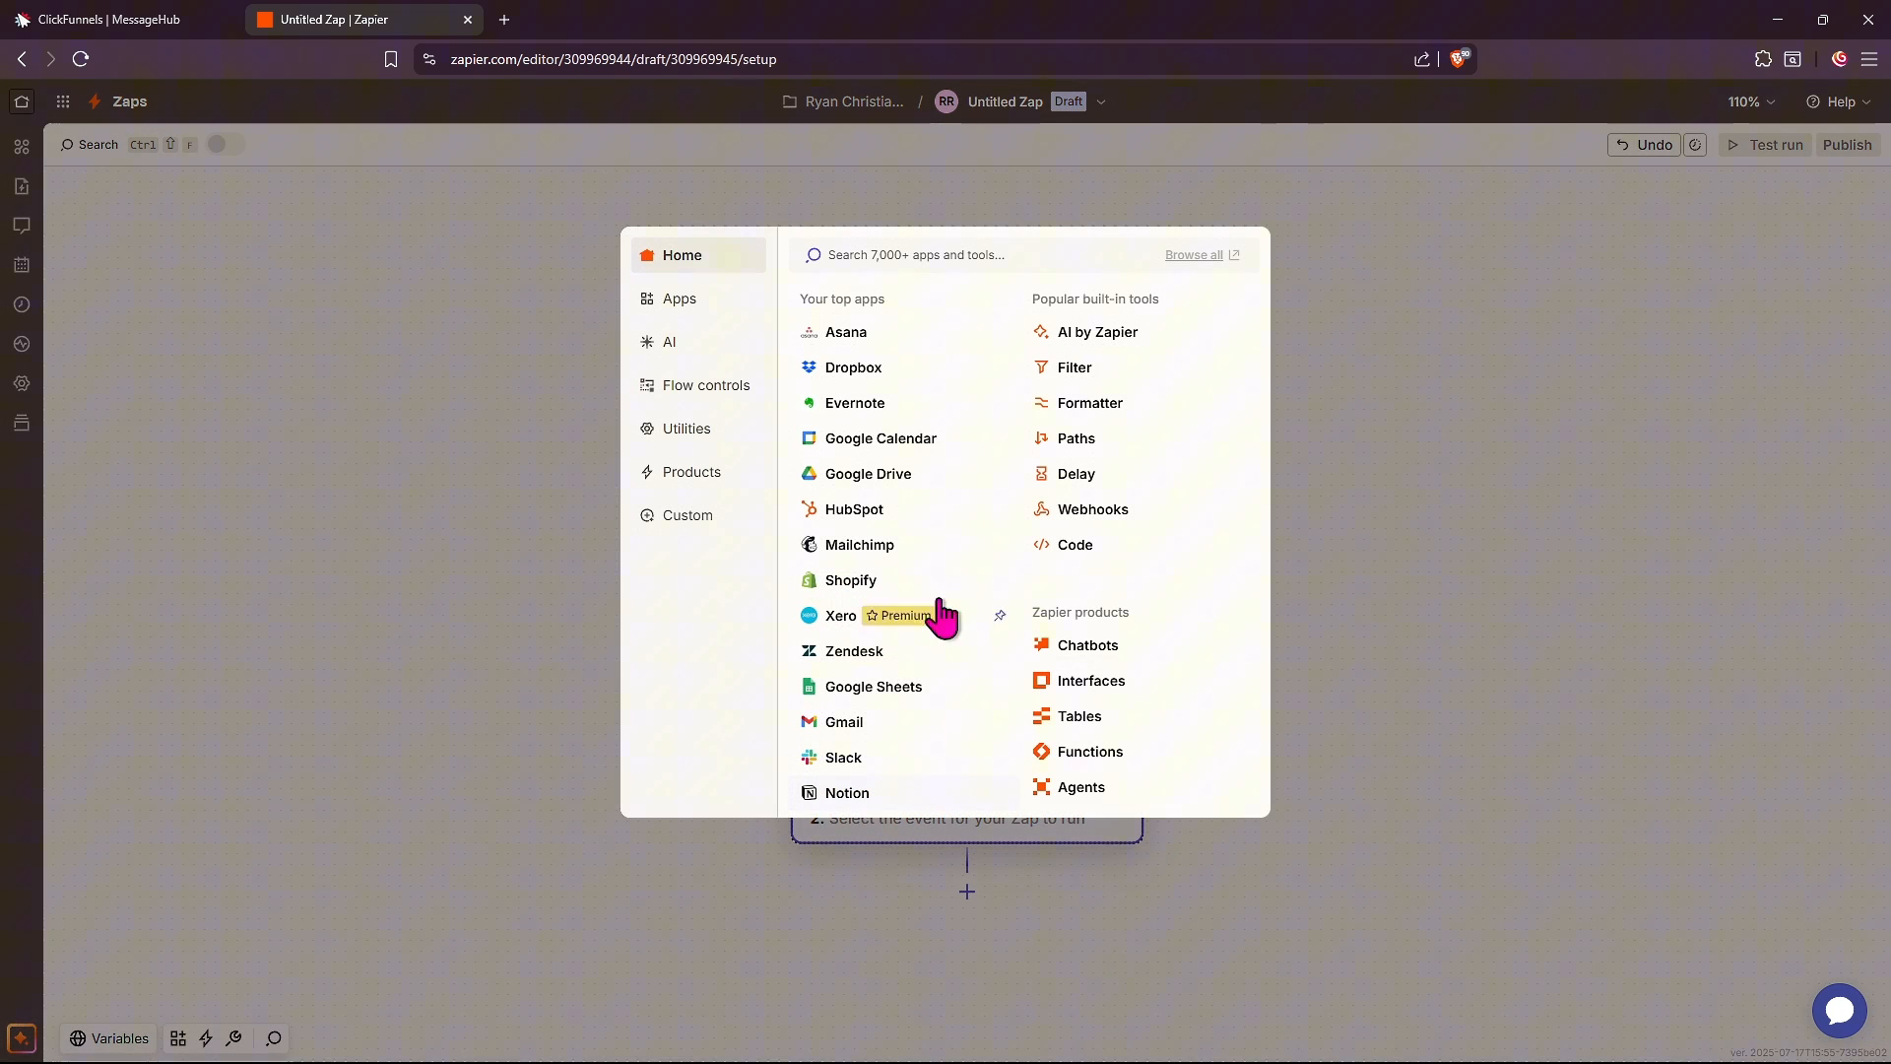
pyautogui.write('clickf')
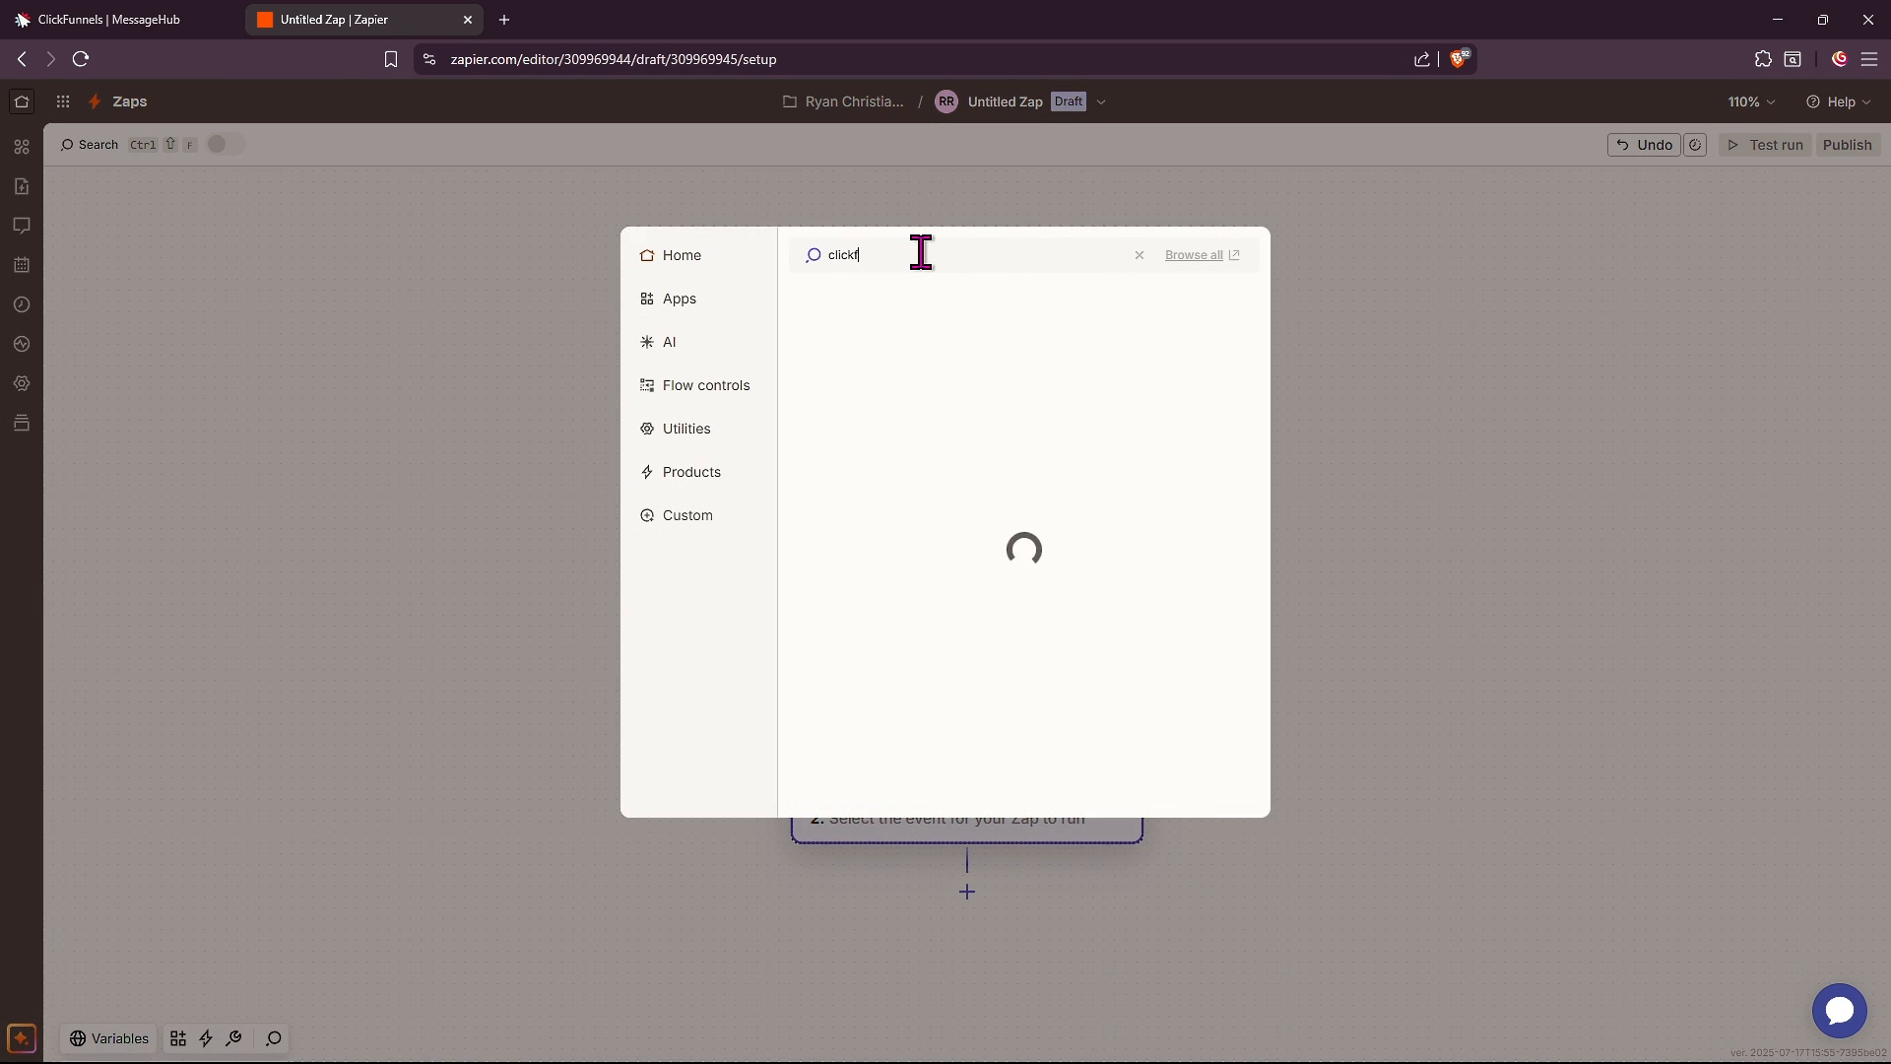
pyautogui.write('unnels')
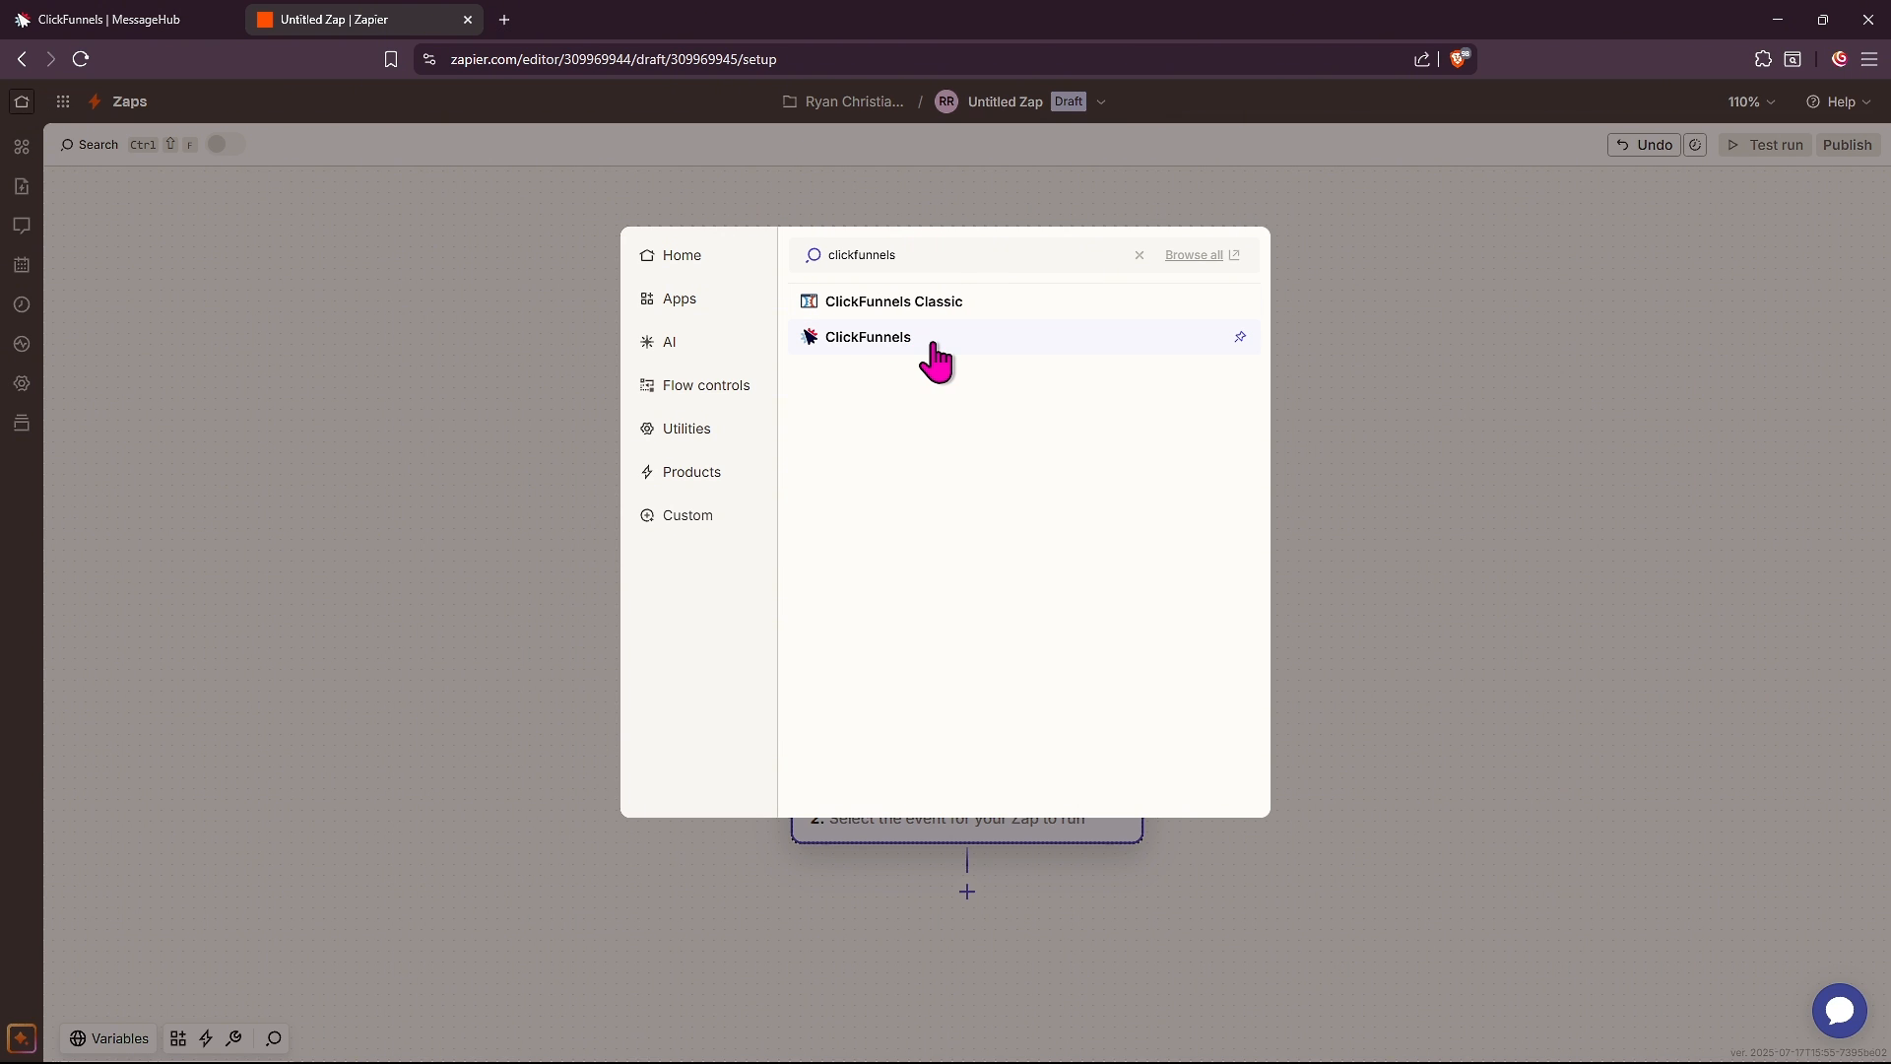
pyautogui.click(868, 340)
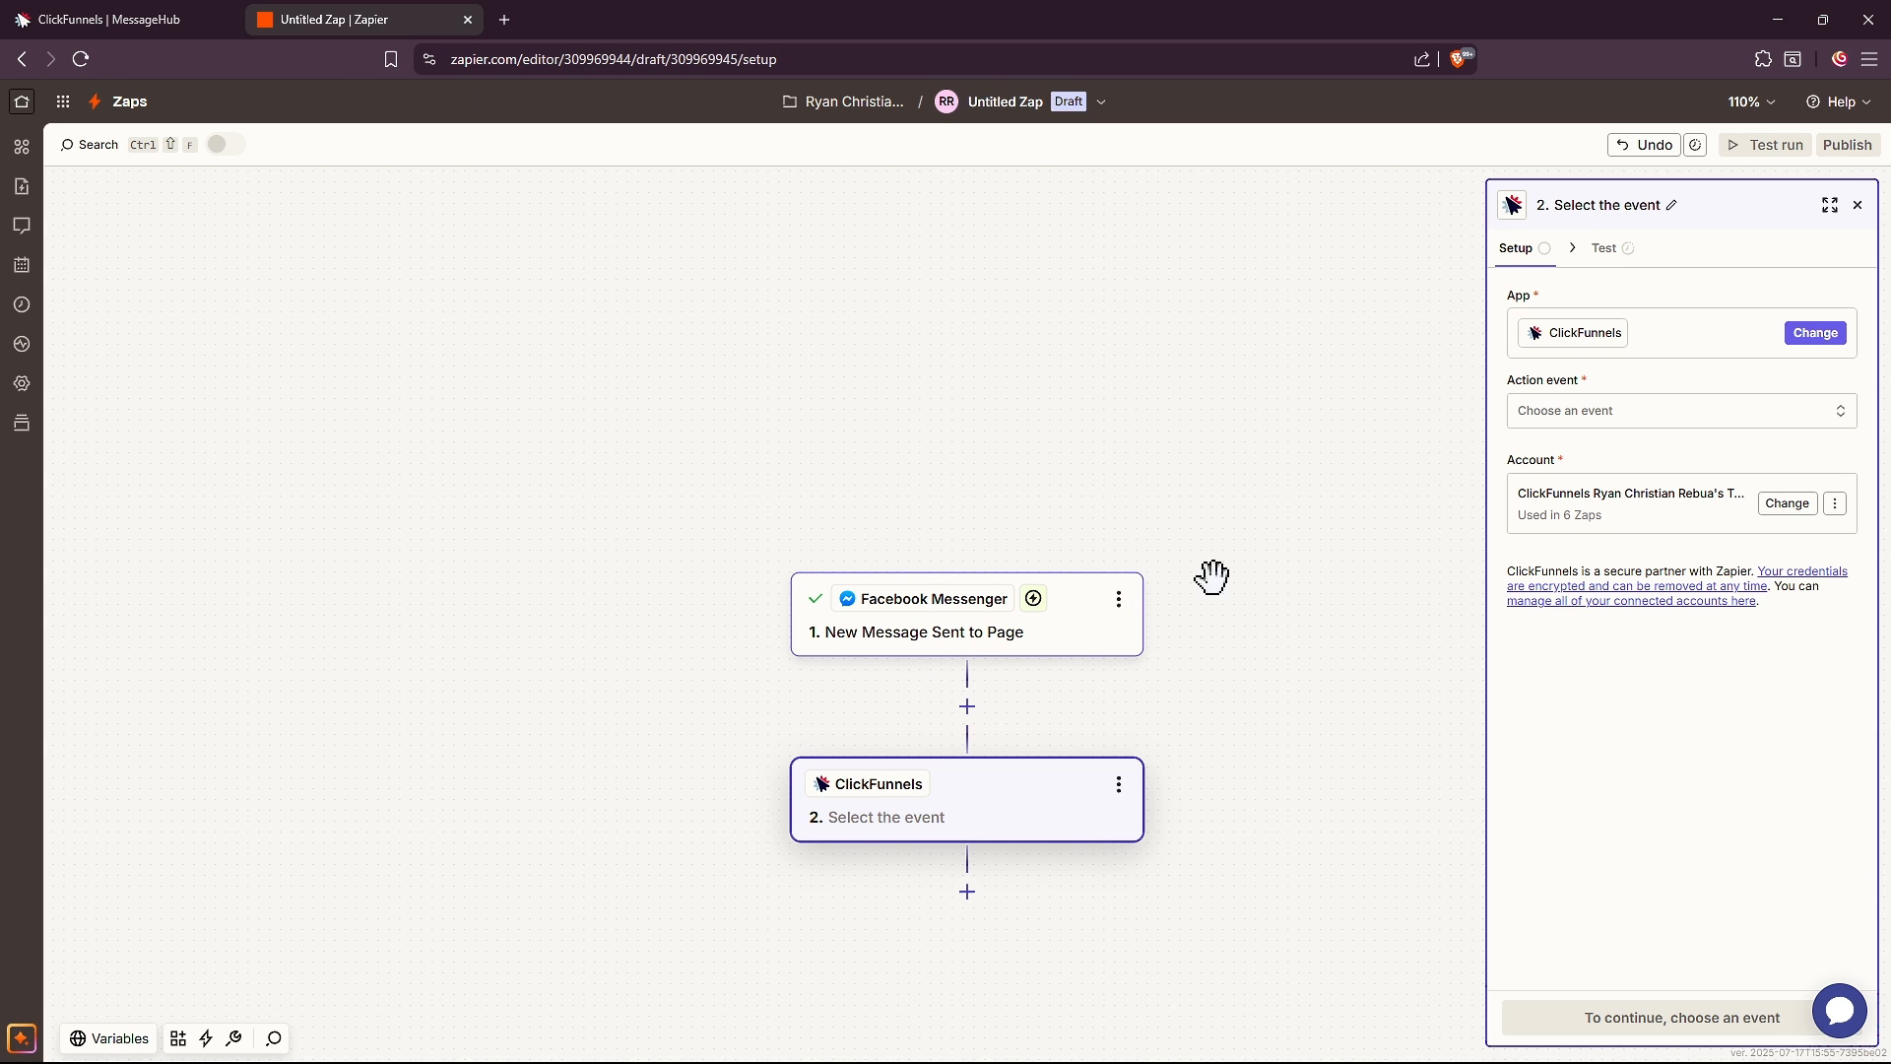
pyautogui.click(1567, 413)
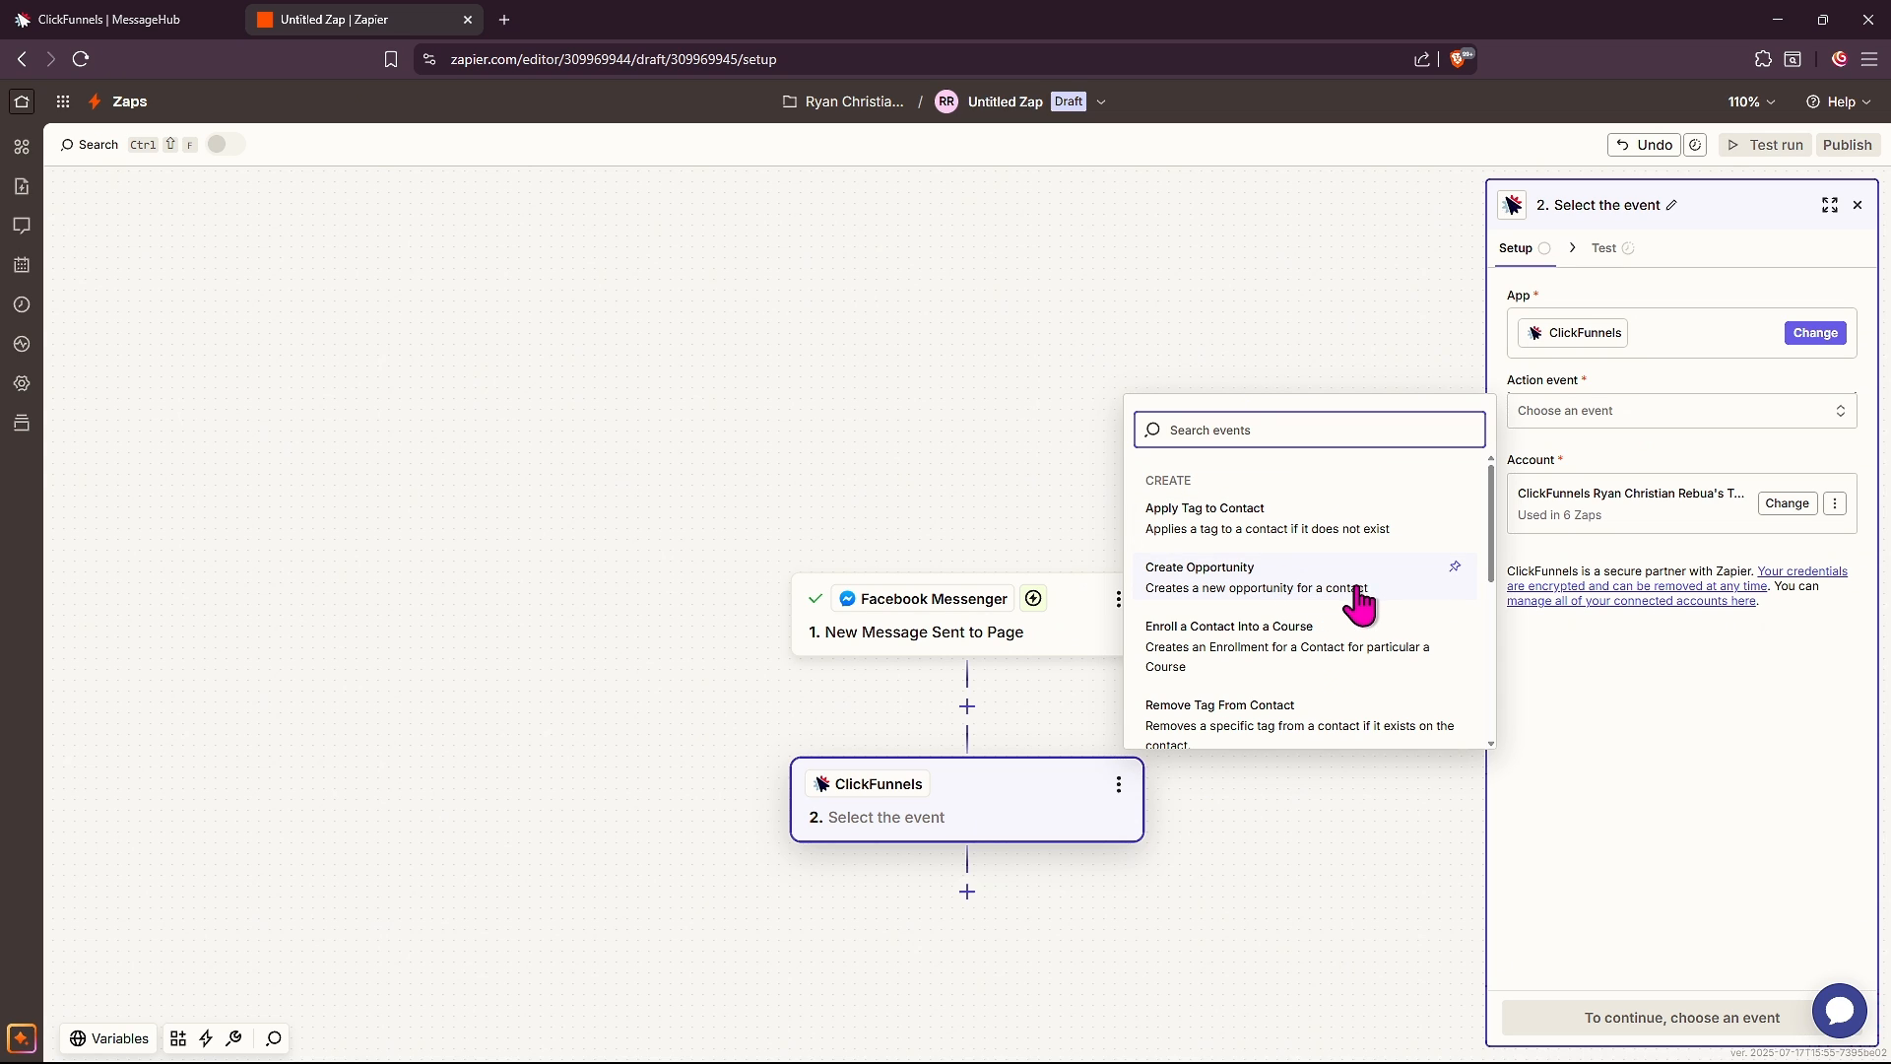
pyautogui.scroll(-5, 1331, 662)
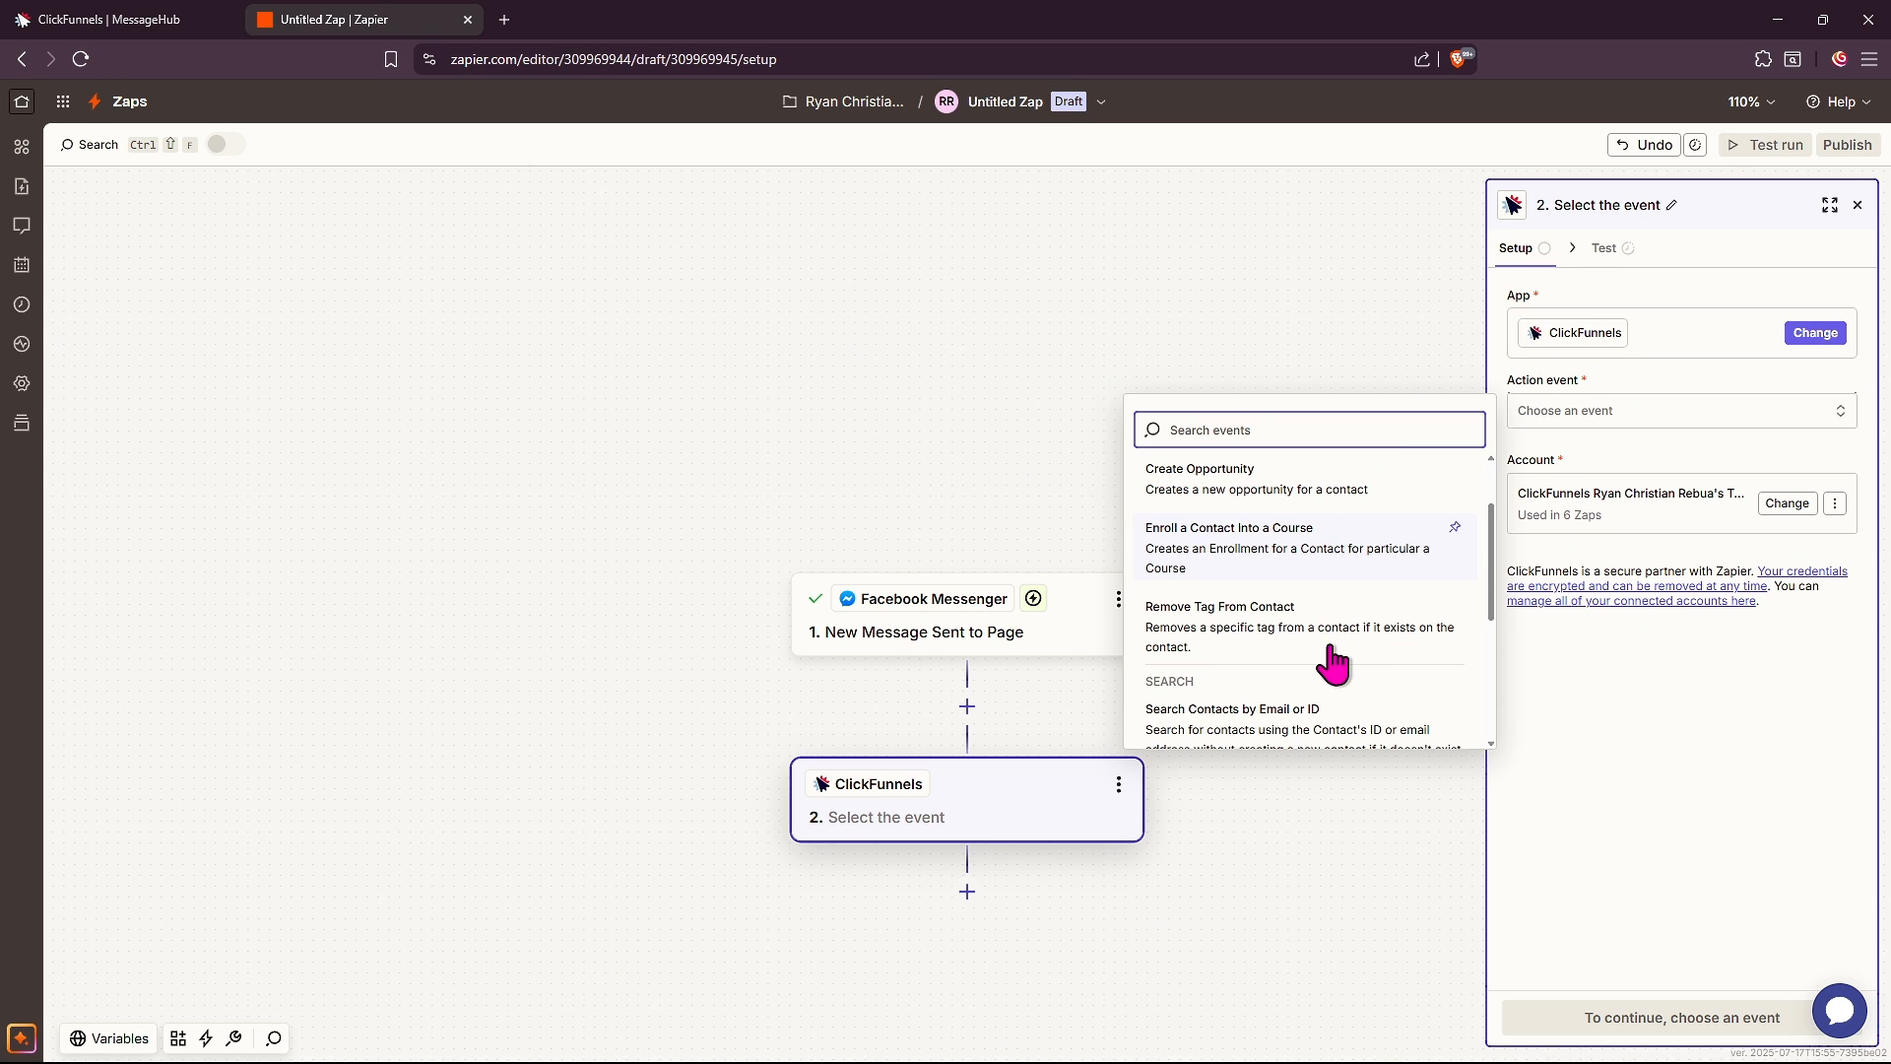
pyautogui.scroll(5, 1330, 650)
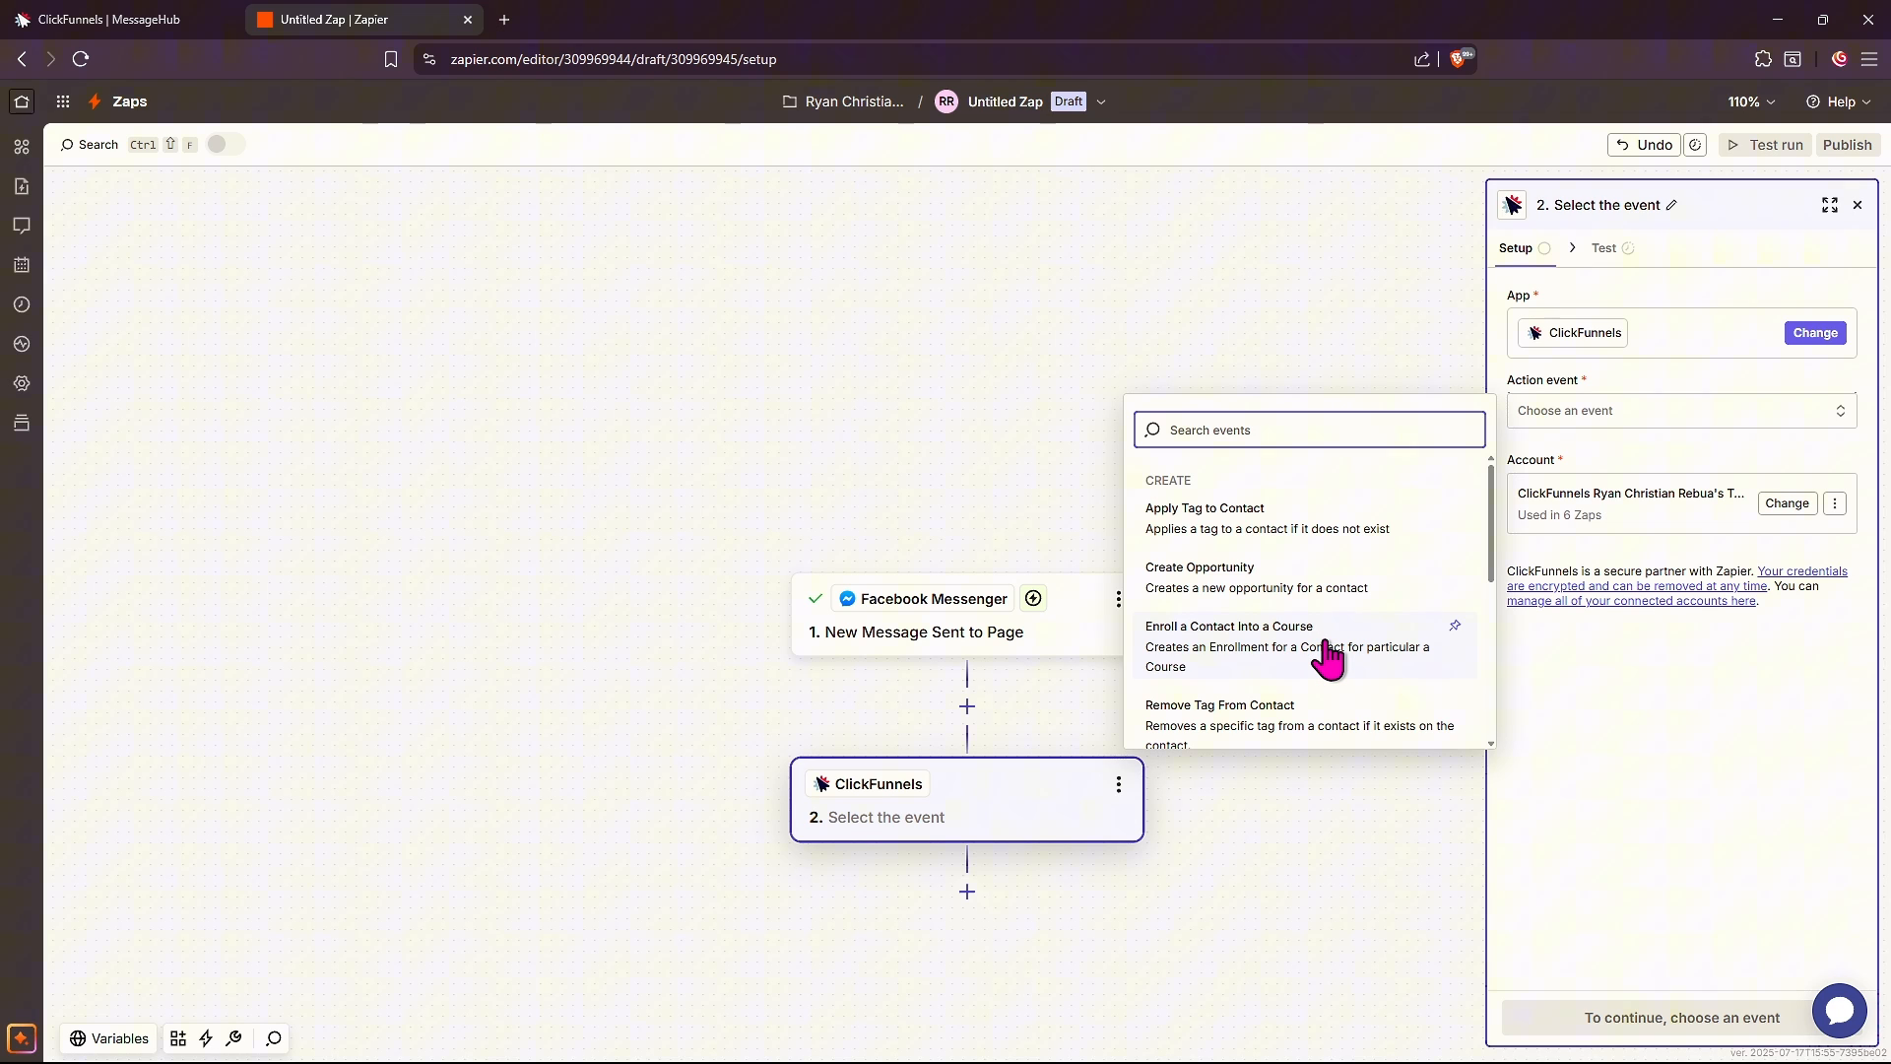
pyautogui.click(1250, 581)
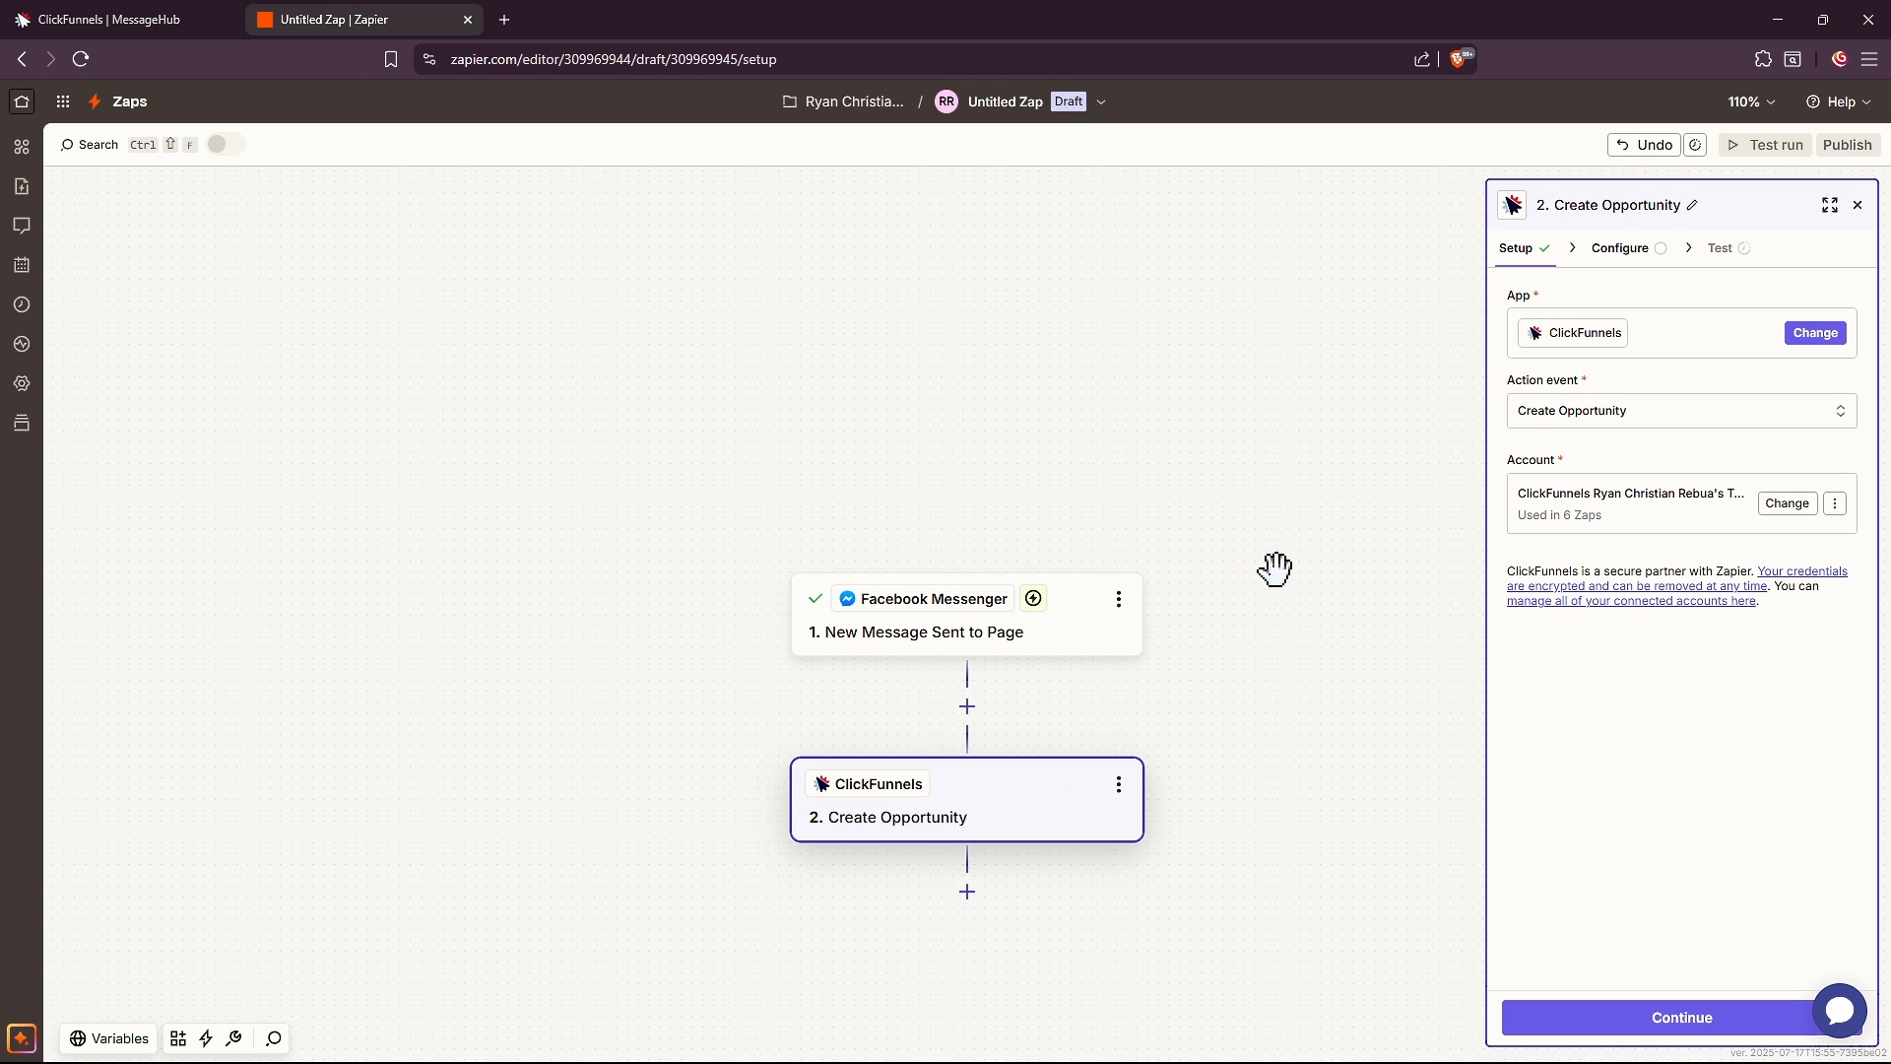
# Fill in the opportunity: Default pipeline, Hot Leads stage, the contact's e-mail, name 'NEW message from fbM'
pyautogui.click(1719, 1022)
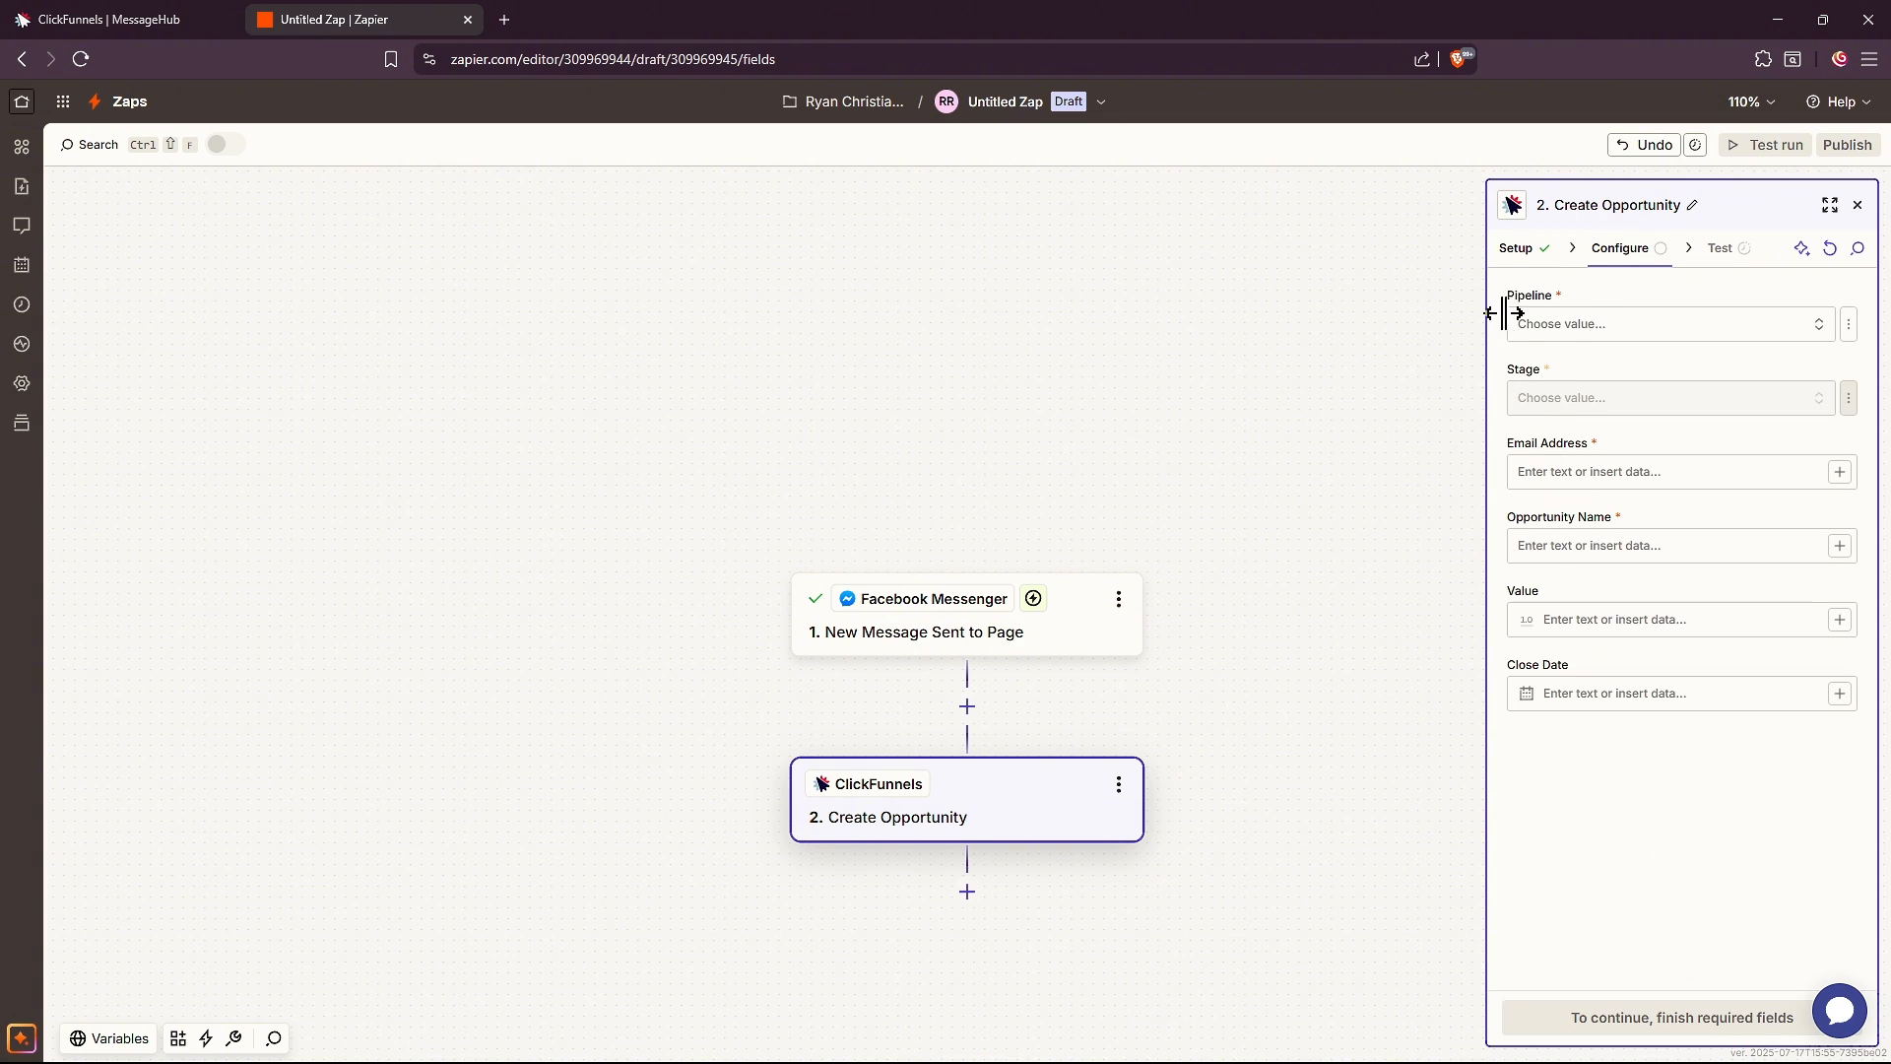
pyautogui.click(1586, 325)
pyautogui.click(1187, 371)
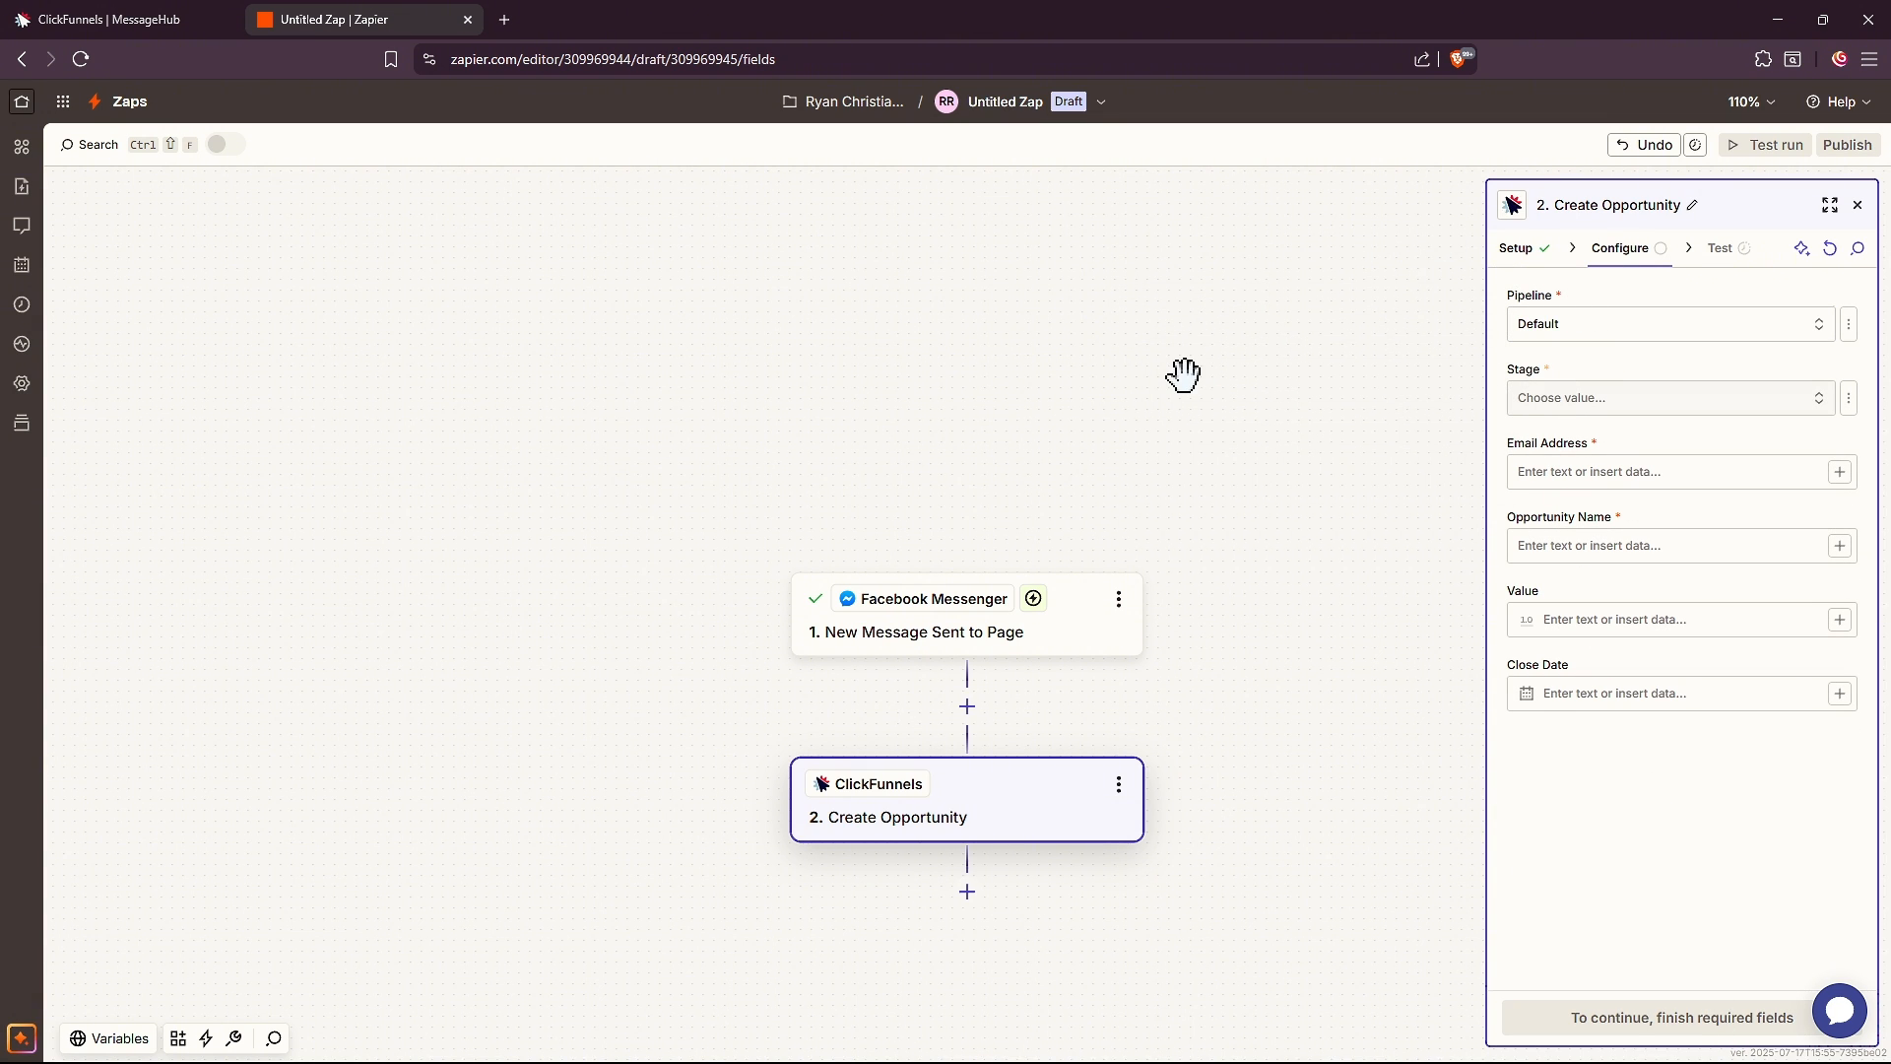
pyautogui.click(1675, 398)
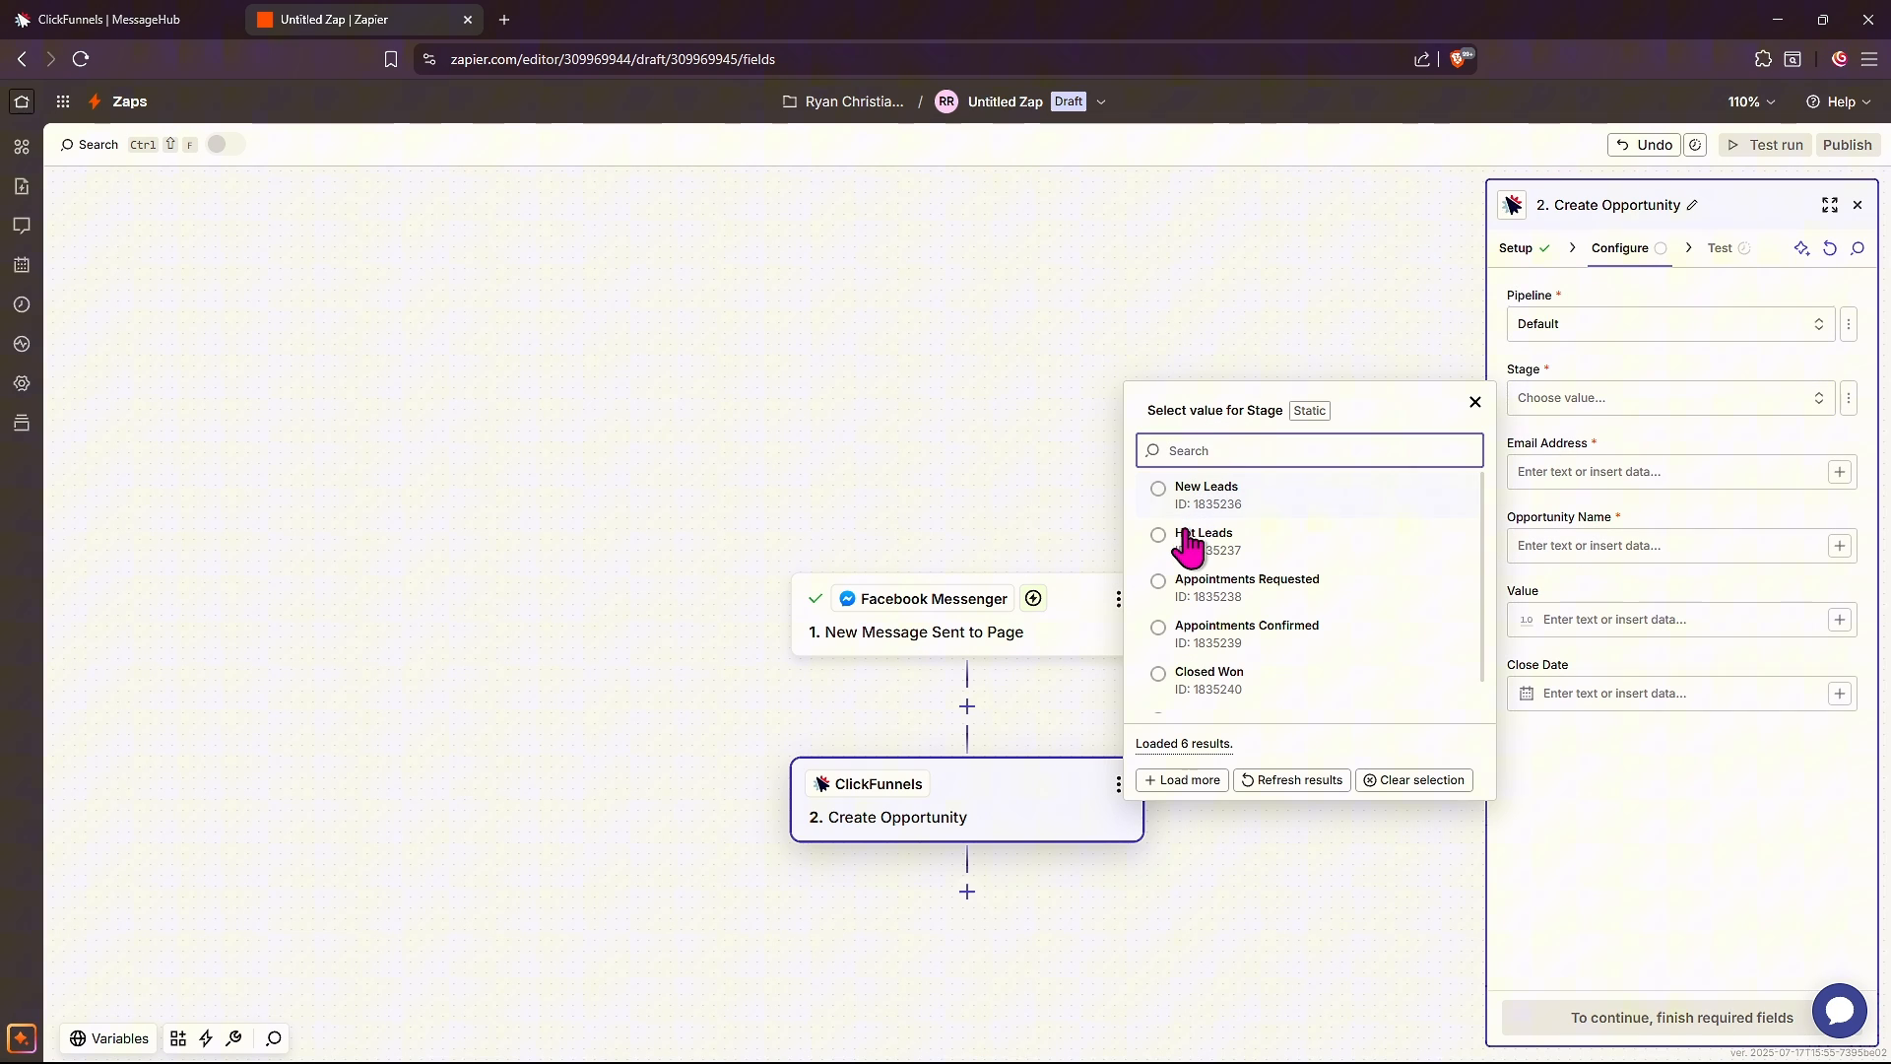
pyautogui.click(1188, 539)
pyautogui.click(1613, 469)
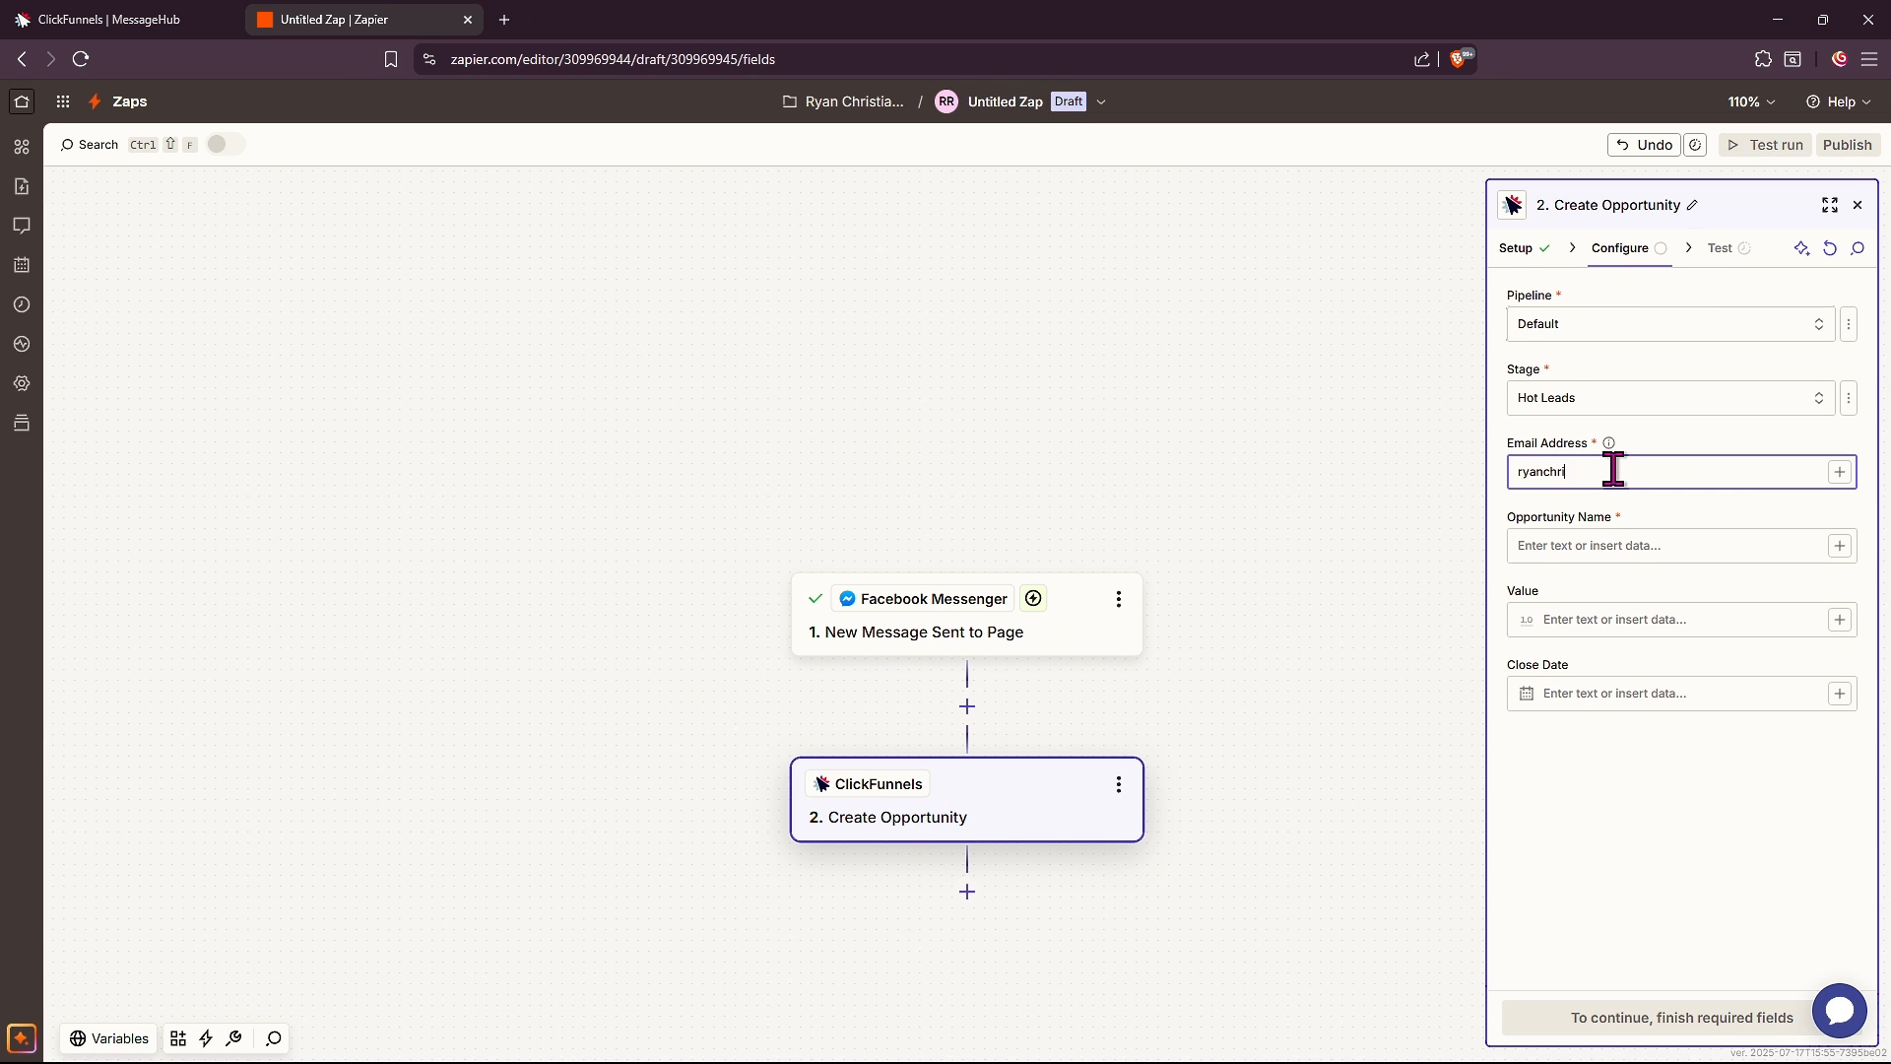
pyautogui.click(1641, 554)
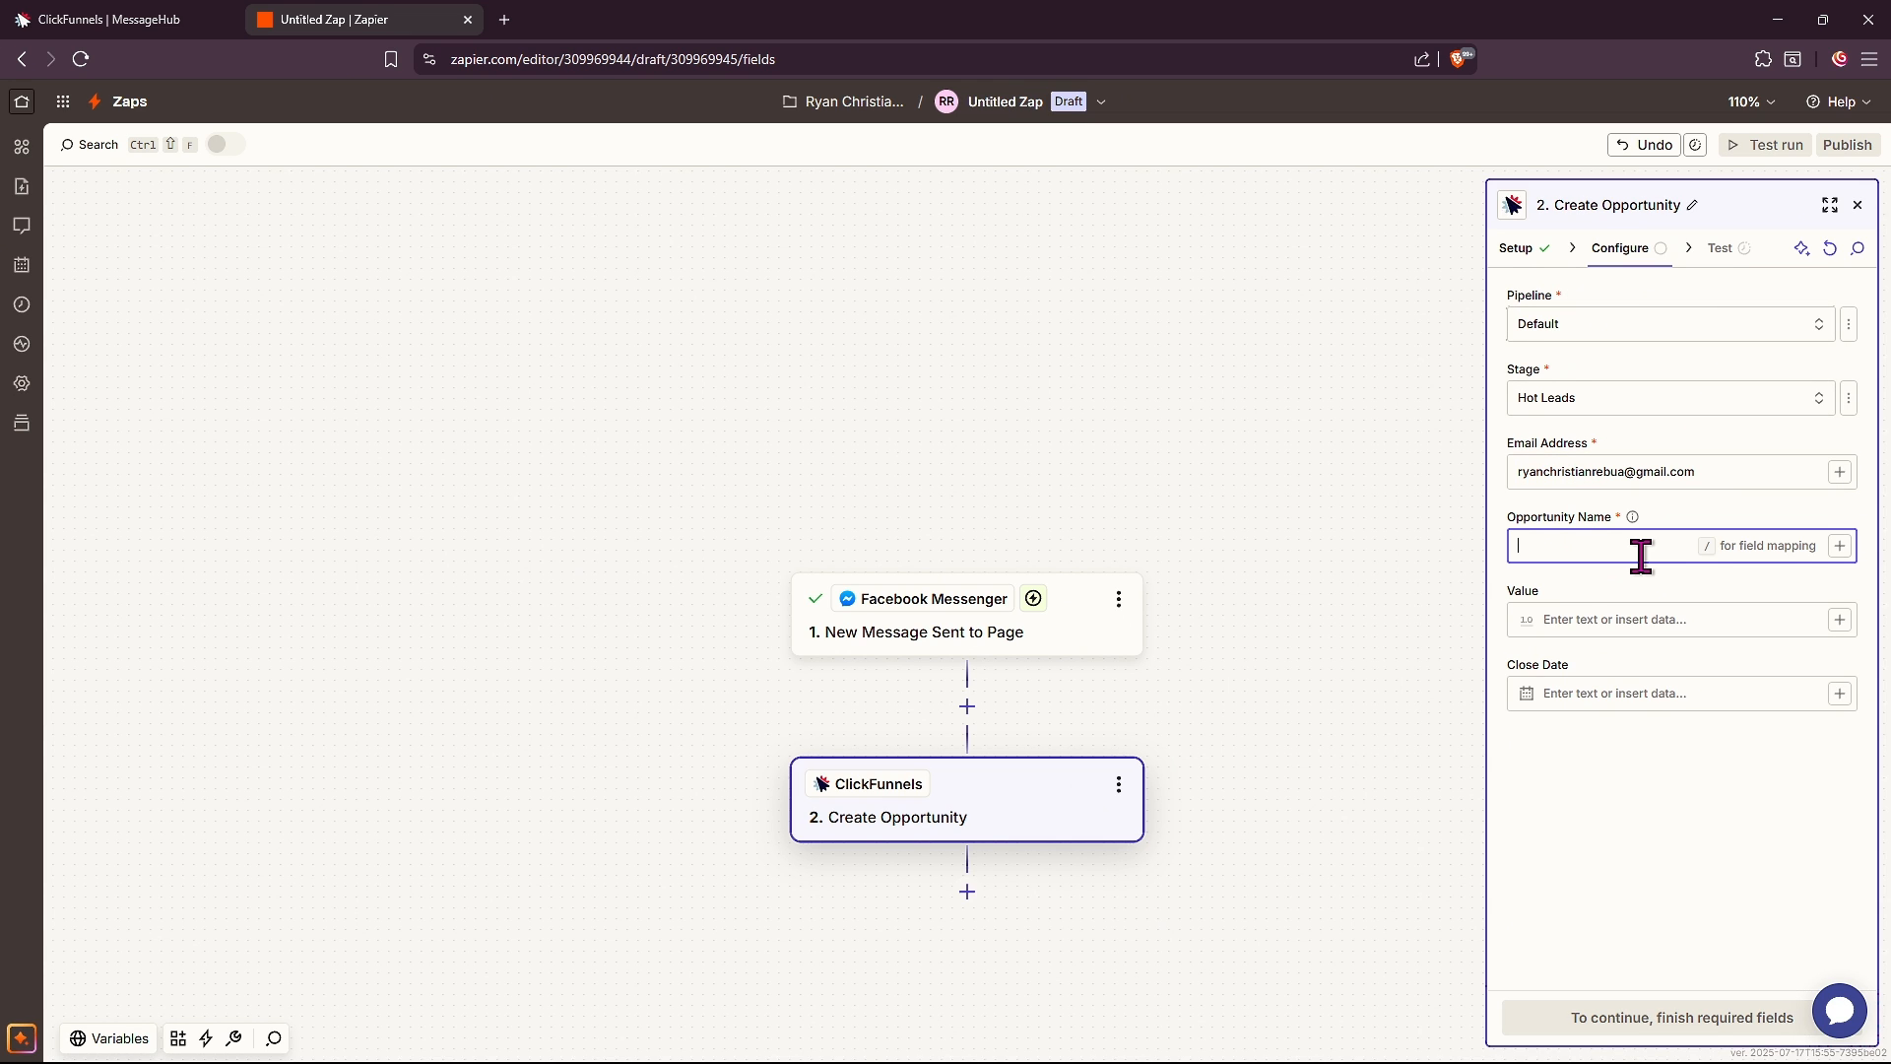
pyautogui.write('NEW message from fbM')
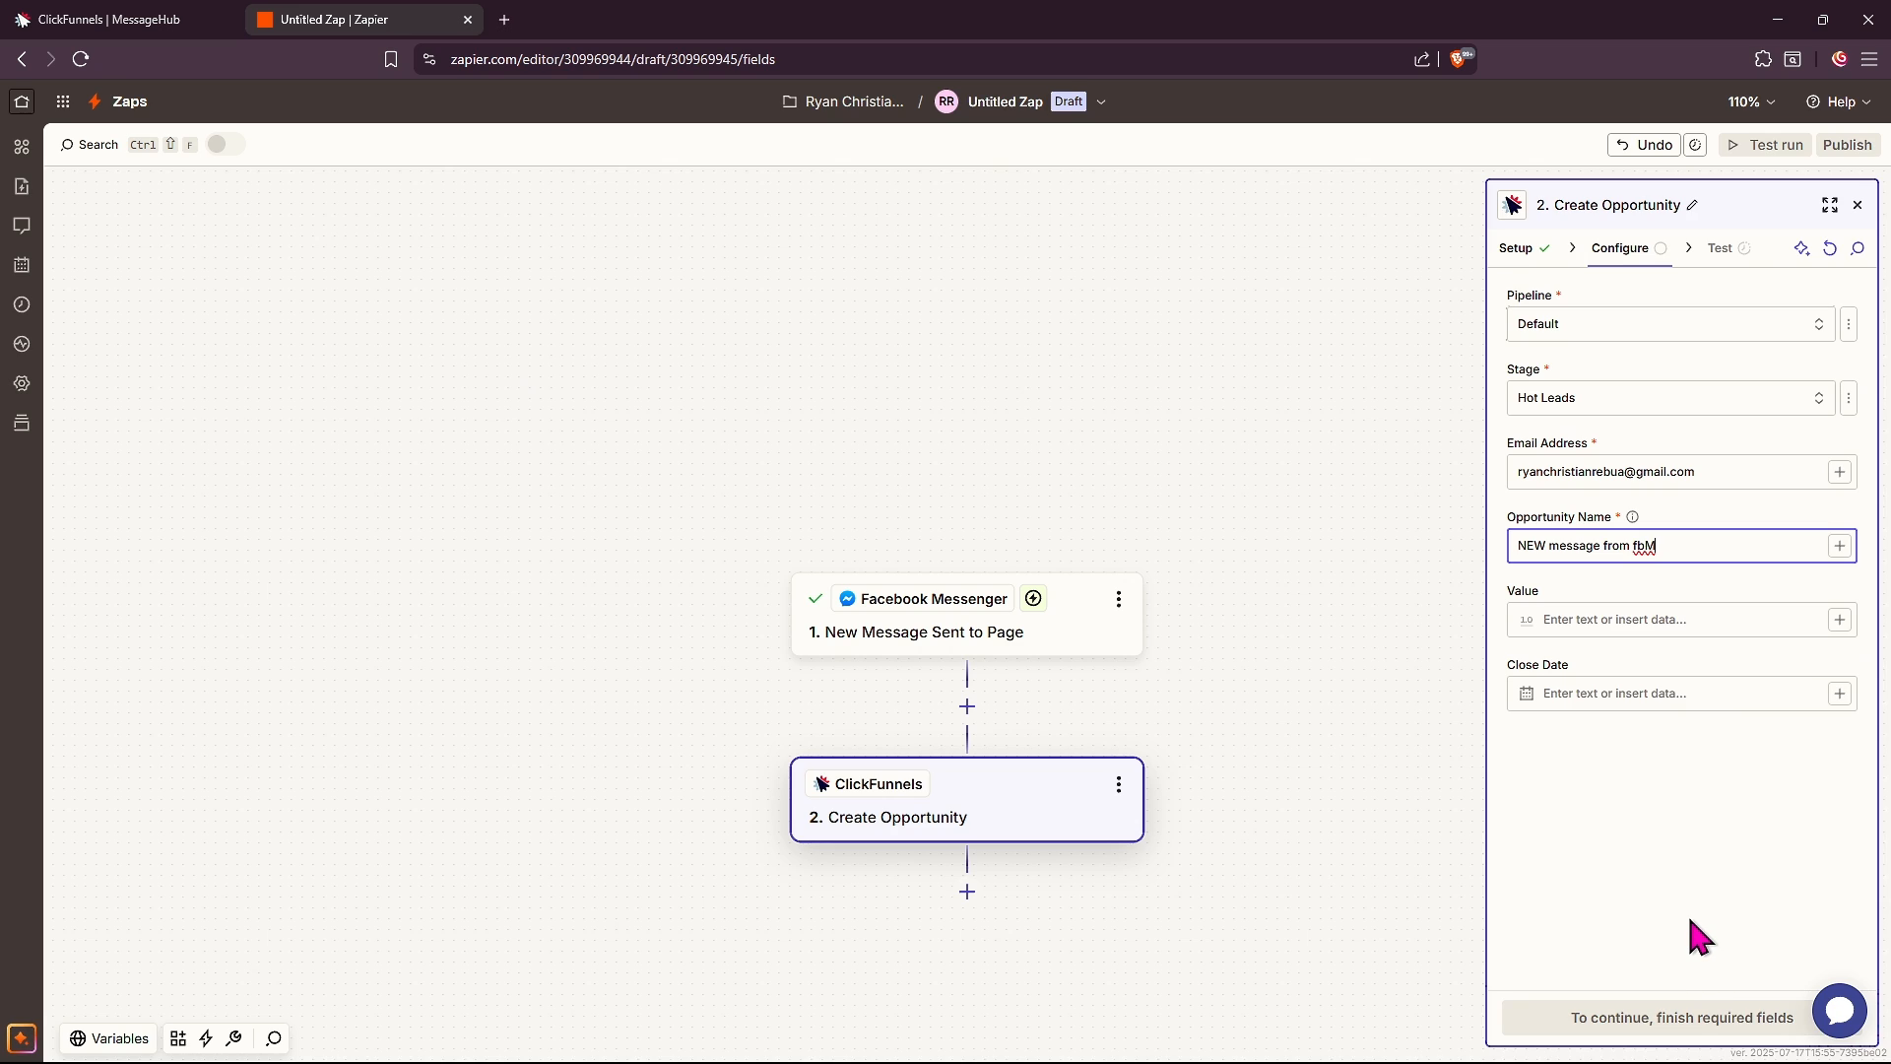
pyautogui.press('Tab')
pyautogui.press('Tab')
# Send a test opportunity to ClickFunnels and close the action step's settings panel
pyautogui.click(1685, 1028)
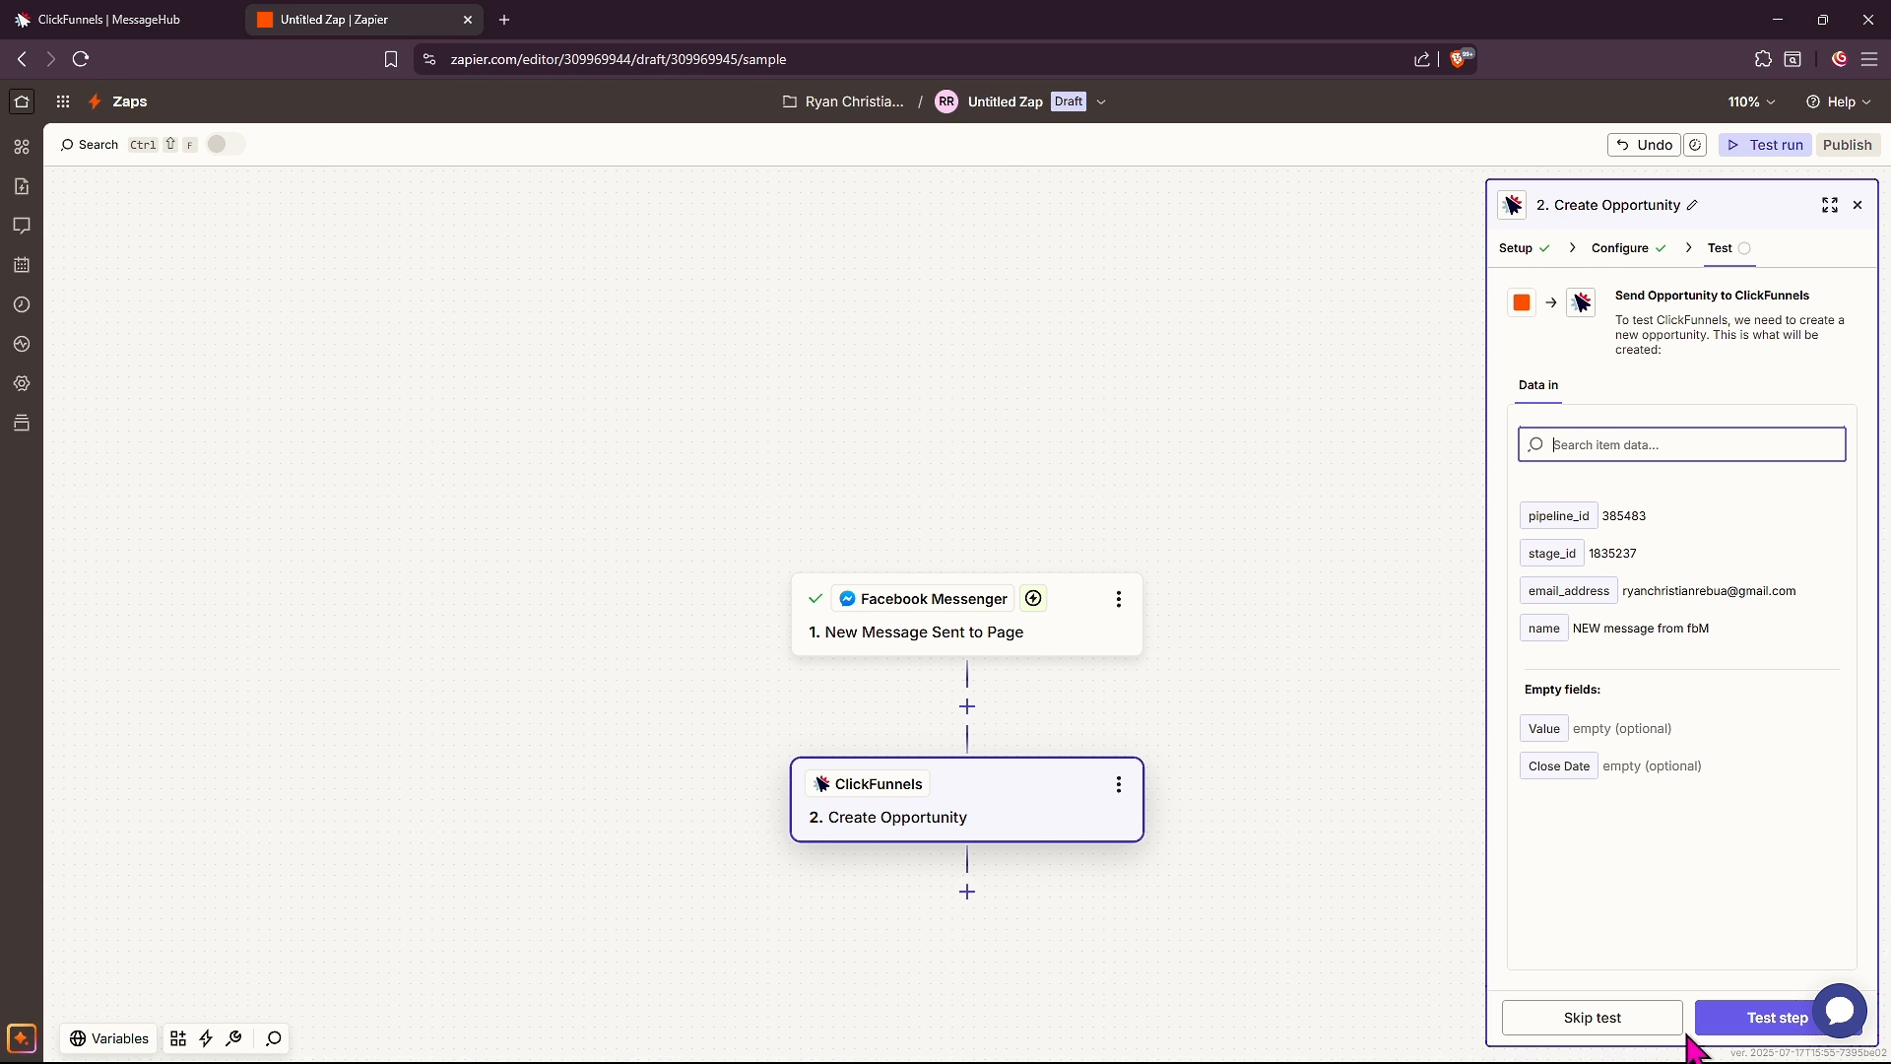
pyautogui.click(1729, 1021)
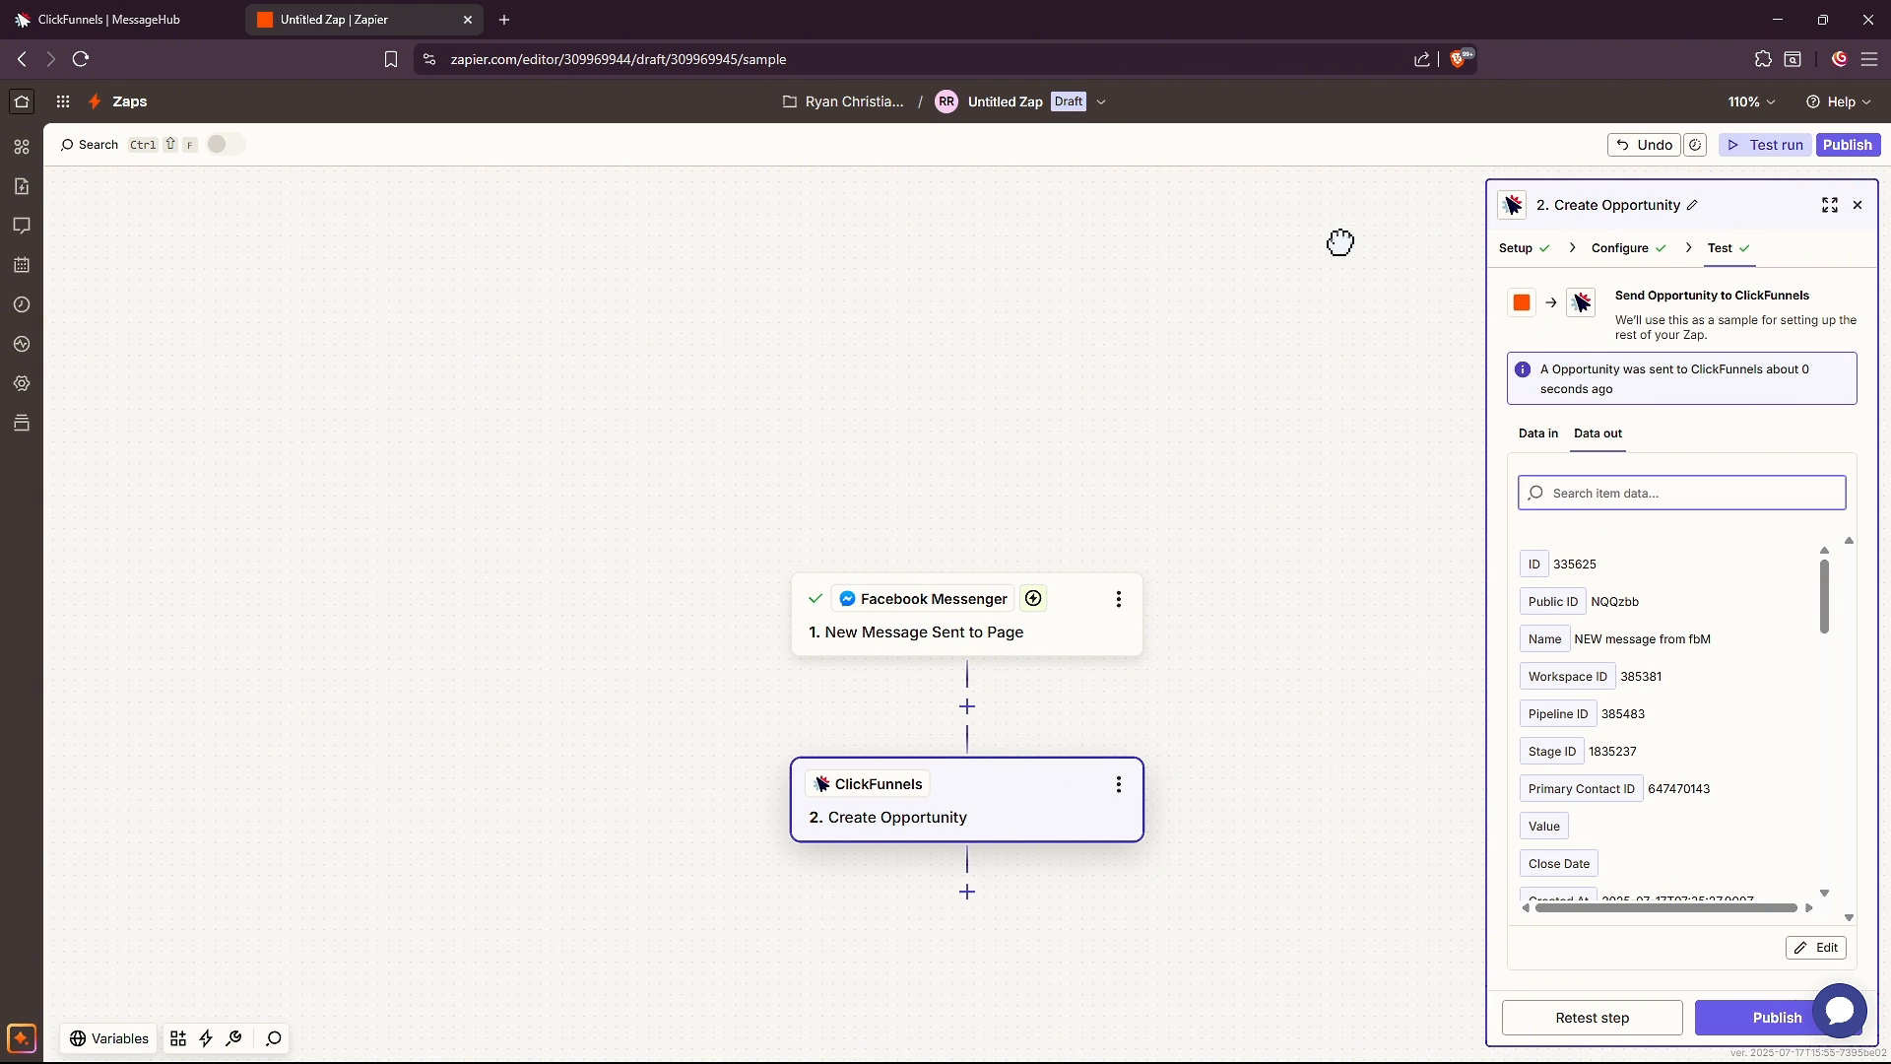
pyautogui.click(1858, 205)
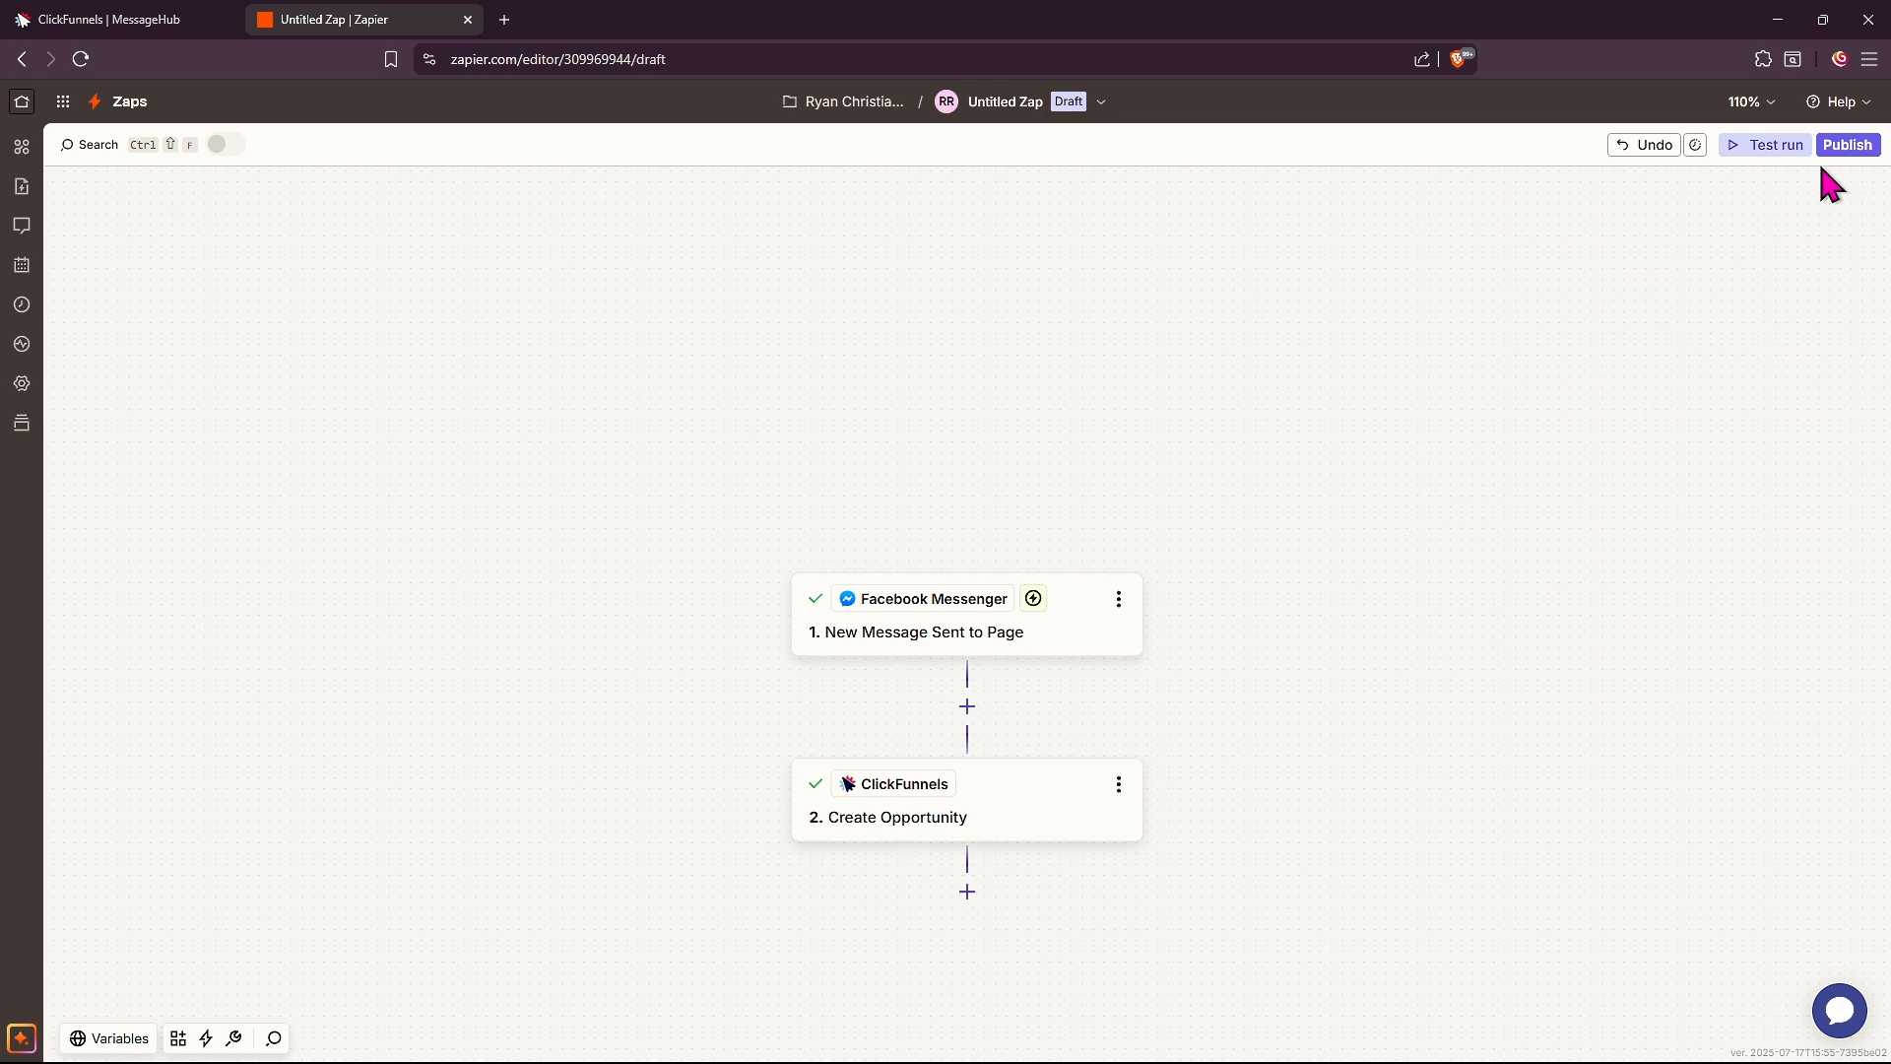